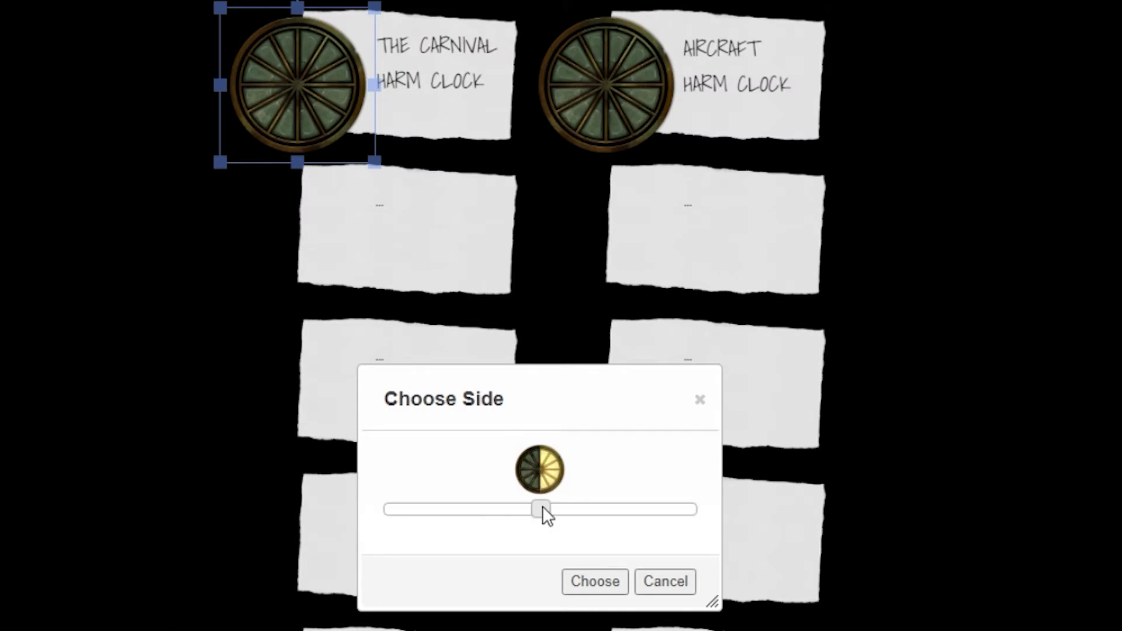
Set The Carnival harm clock token to nine filled segments, and reset it to its empty side
{"action": "left_click", "coordinate": [611, 580]}
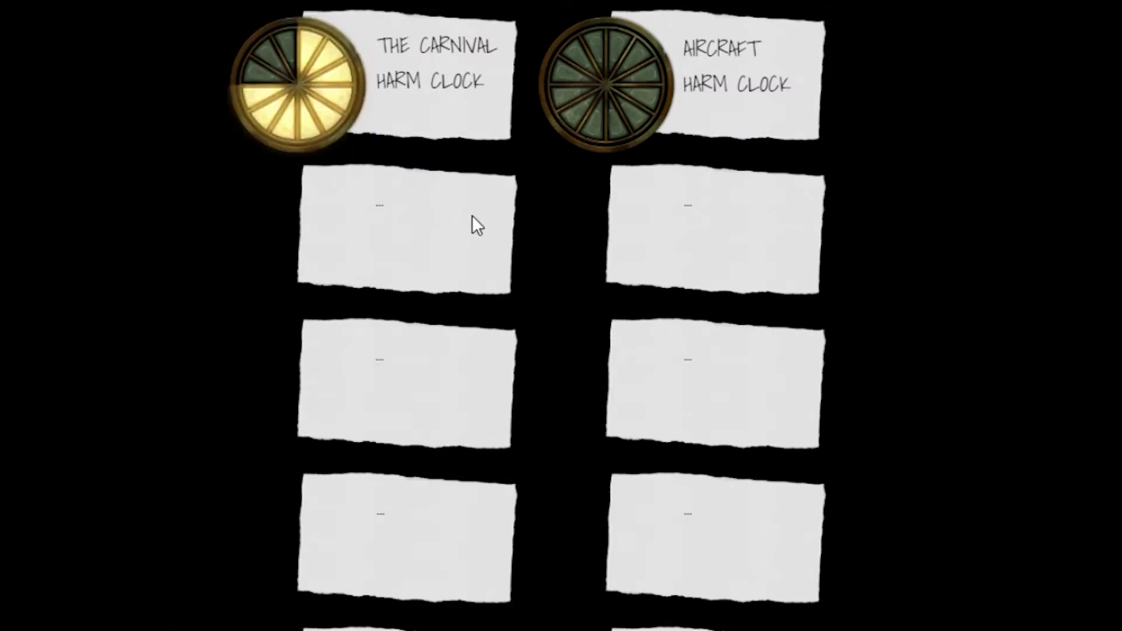
{"action": "right_click", "coordinate": [320, 78]}
{"action": "mouse_move", "coordinate": [388, 79]}
{"action": "left_click", "coordinate": [499, 66]}
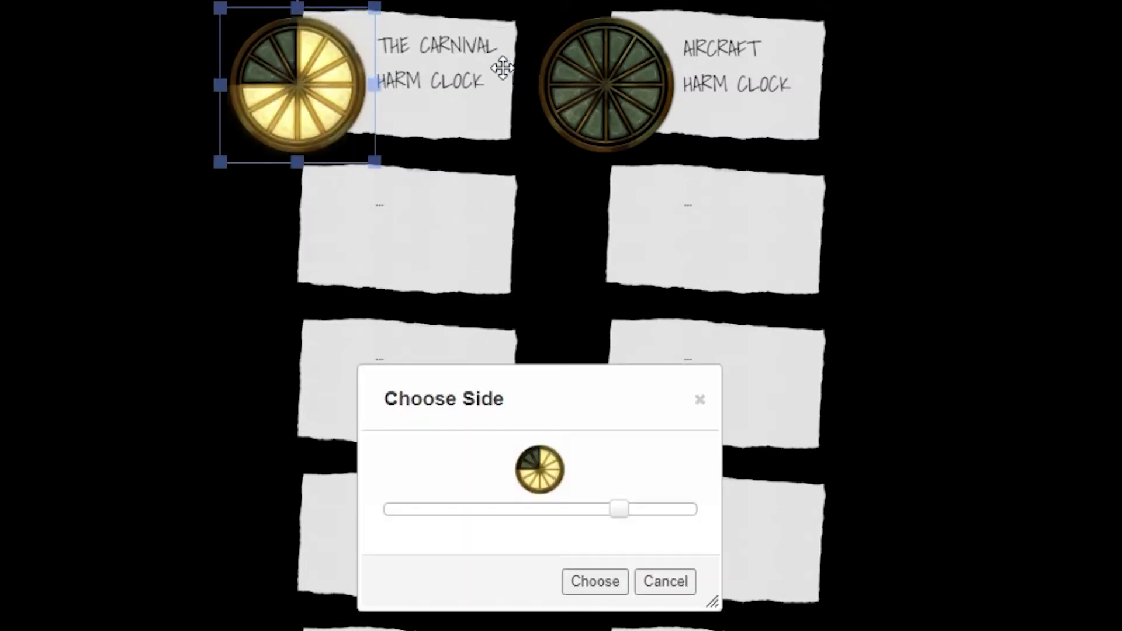
{"action": "left_click_drag", "start_coordinate": [621, 510], "coordinate": [296, 538]}
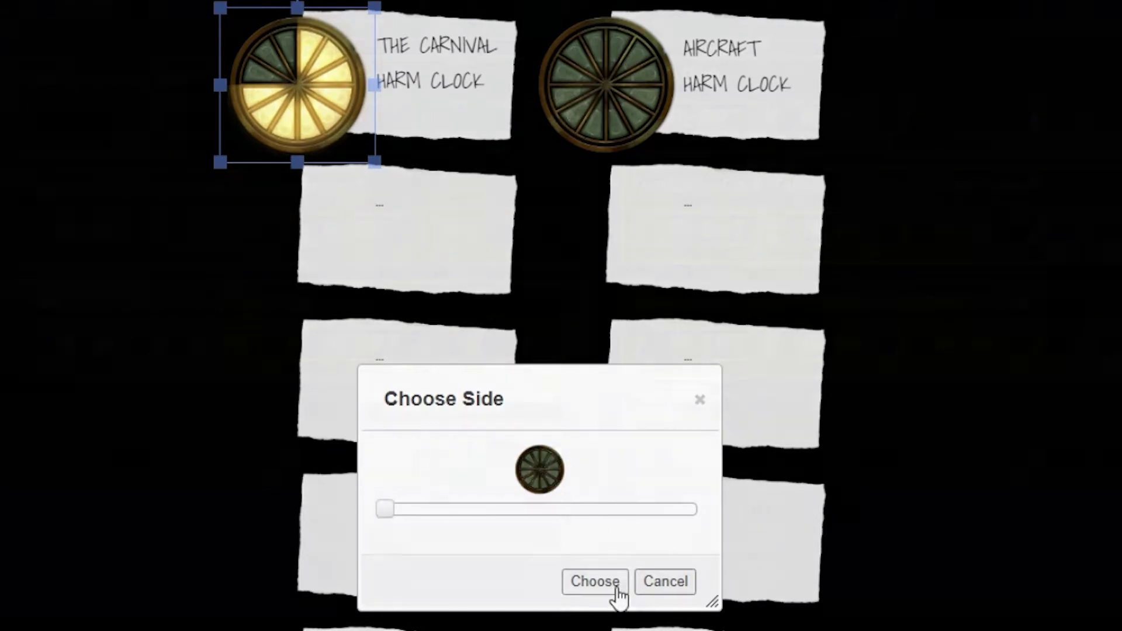
{"action": "left_click", "coordinate": [611, 583]}
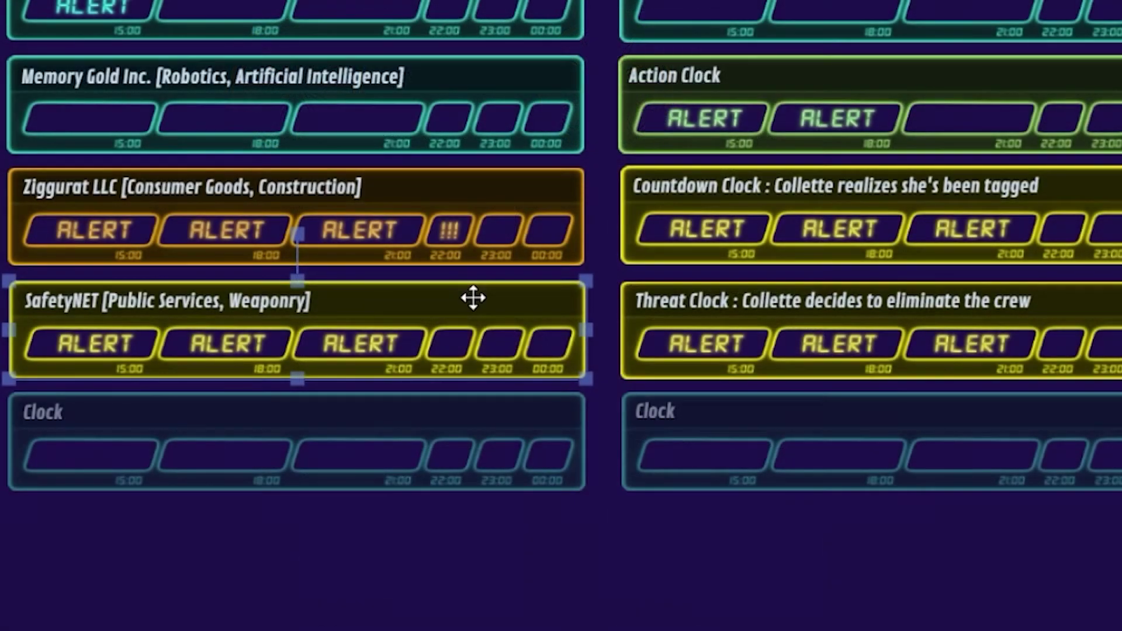
Change the SafetyNET clock token to the side with a single ALERT
{"action": "right_click", "coordinate": [472, 296]}
{"action": "mouse_move", "coordinate": [520, 286]}
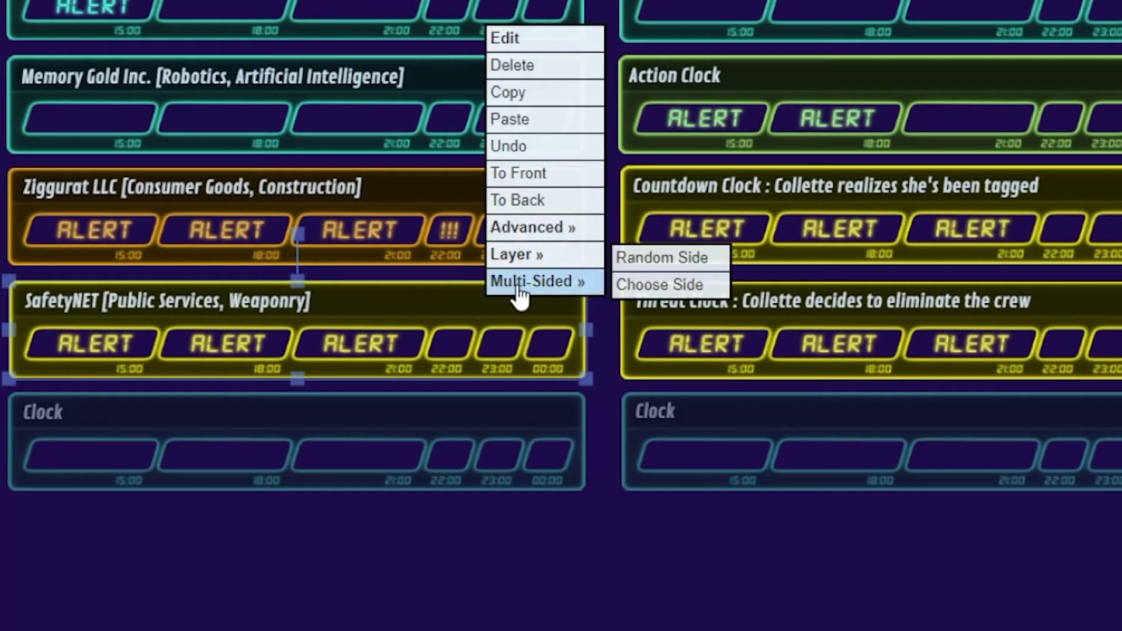
{"action": "left_click", "coordinate": [644, 286]}
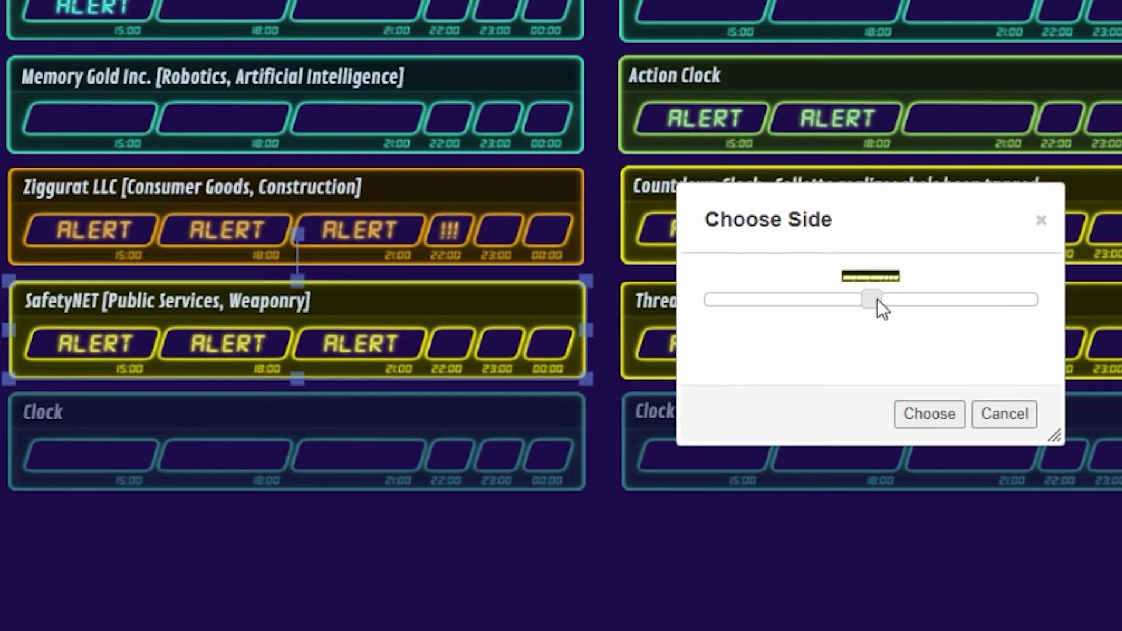
{"action": "left_click", "coordinate": [921, 422]}
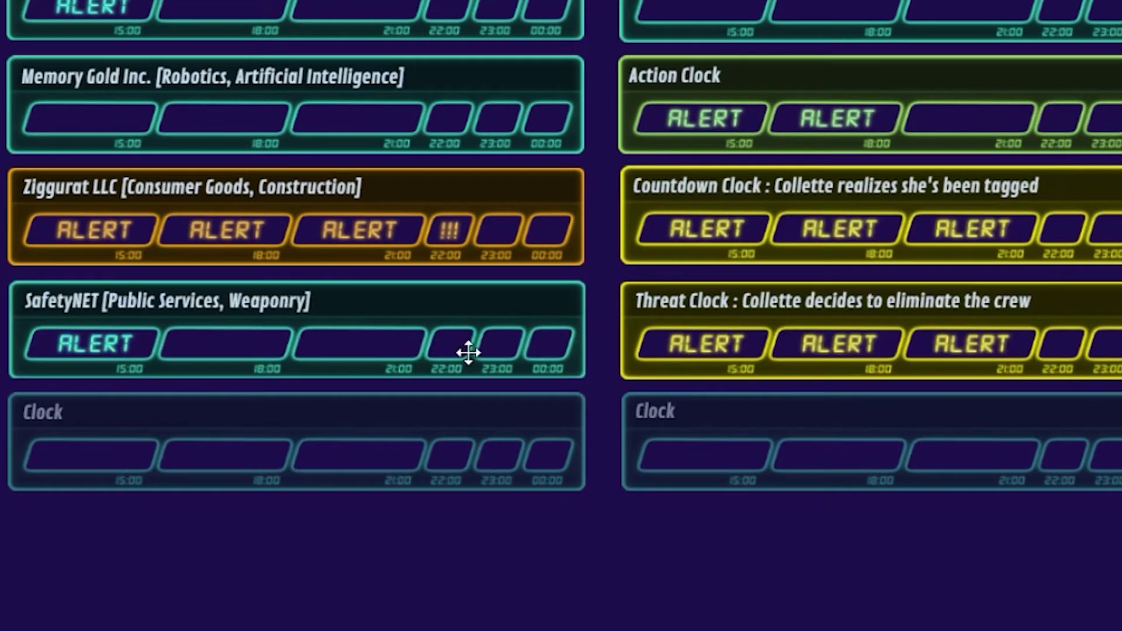
Switch the SafetyNET clock token to its last side
{"action": "right_click", "coordinate": [465, 309]}
{"action": "mouse_move", "coordinate": [526, 293]}
{"action": "left_click", "coordinate": [642, 296]}
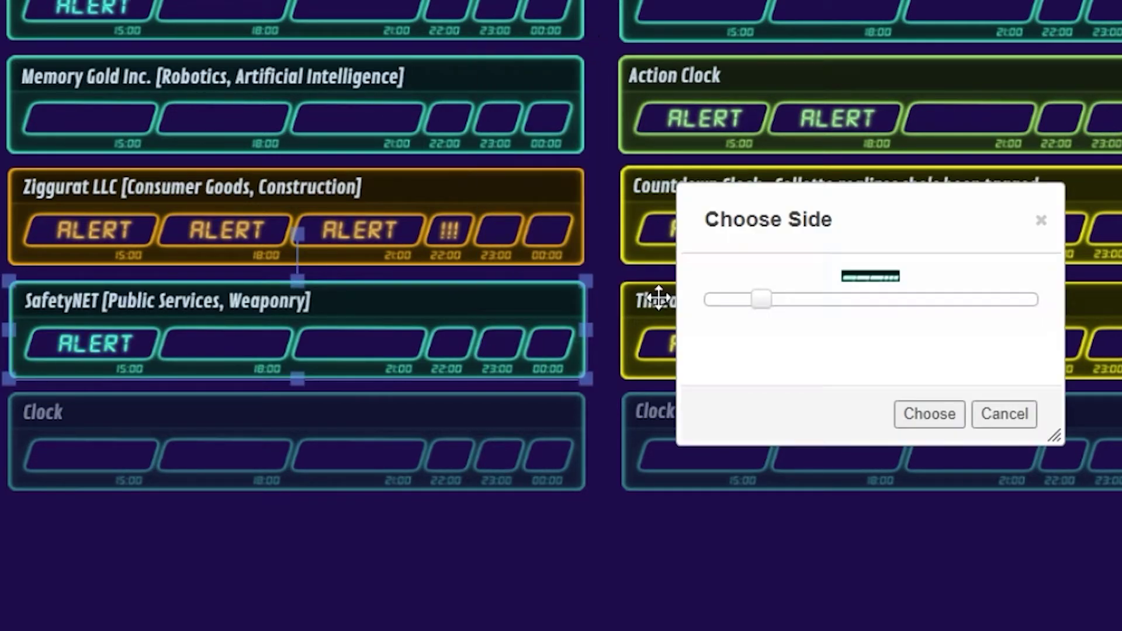
{"action": "left_click_drag", "start_coordinate": [759, 299], "coordinate": [1040, 300]}
{"action": "left_click", "coordinate": [932, 416]}
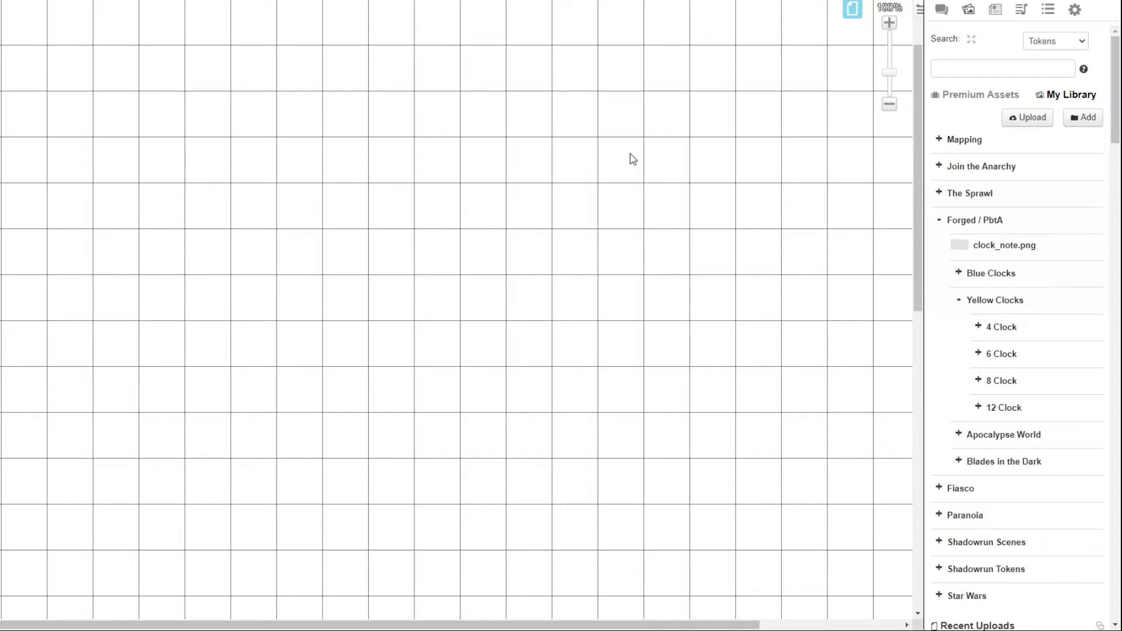
Expand the 4 Clock, 6 Clock and 8 Clock folders under Yellow Clocks and look through their images
{"action": "left_click_drag", "start_coordinate": [964, 249], "coordinate": [997, 298]}
{"action": "left_click_drag", "start_coordinate": [994, 250], "coordinate": [1003, 255]}
{"action": "left_click", "coordinate": [979, 328]}
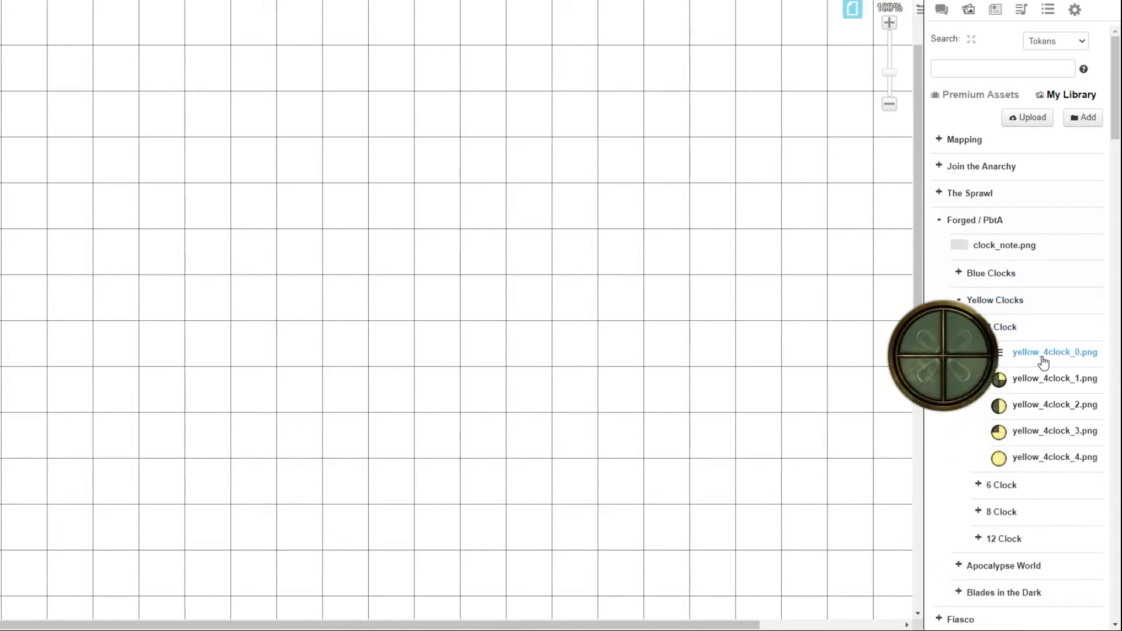
{"action": "left_click", "coordinate": [979, 486]}
{"action": "scroll", "coordinate": [1017, 462], "scroll_direction": "down", "scroll_amount": 3}
{"action": "left_click", "coordinate": [979, 498]}
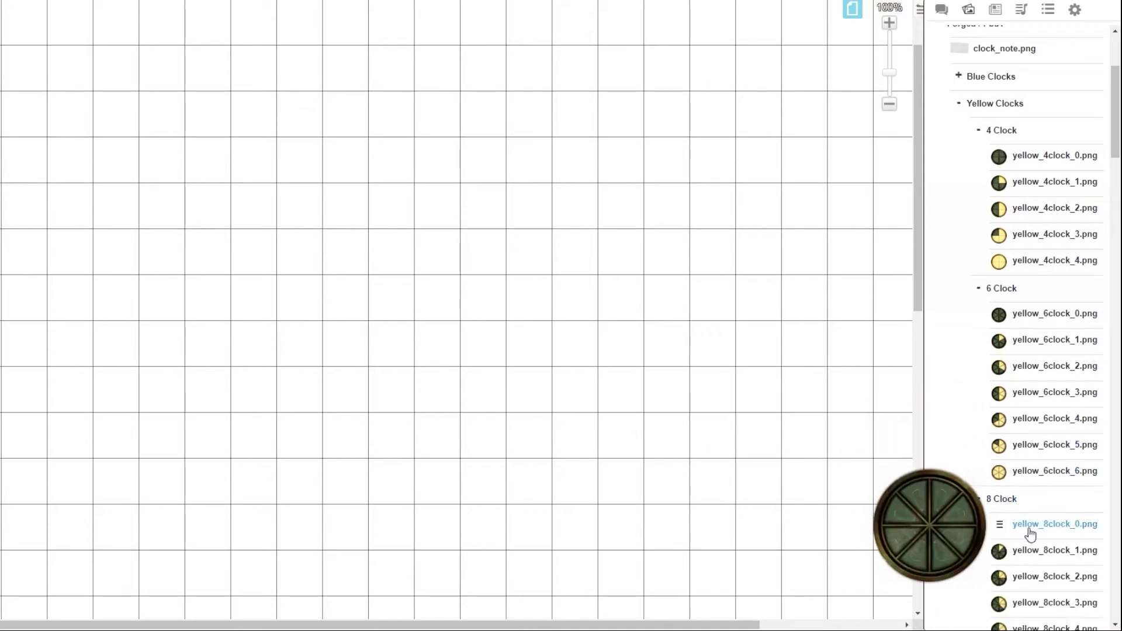
{"action": "scroll", "coordinate": [1031, 533], "scroll_direction": "down", "scroll_amount": 2}
{"action": "scroll", "coordinate": [1037, 579], "scroll_direction": "down", "scroll_amount": 2}
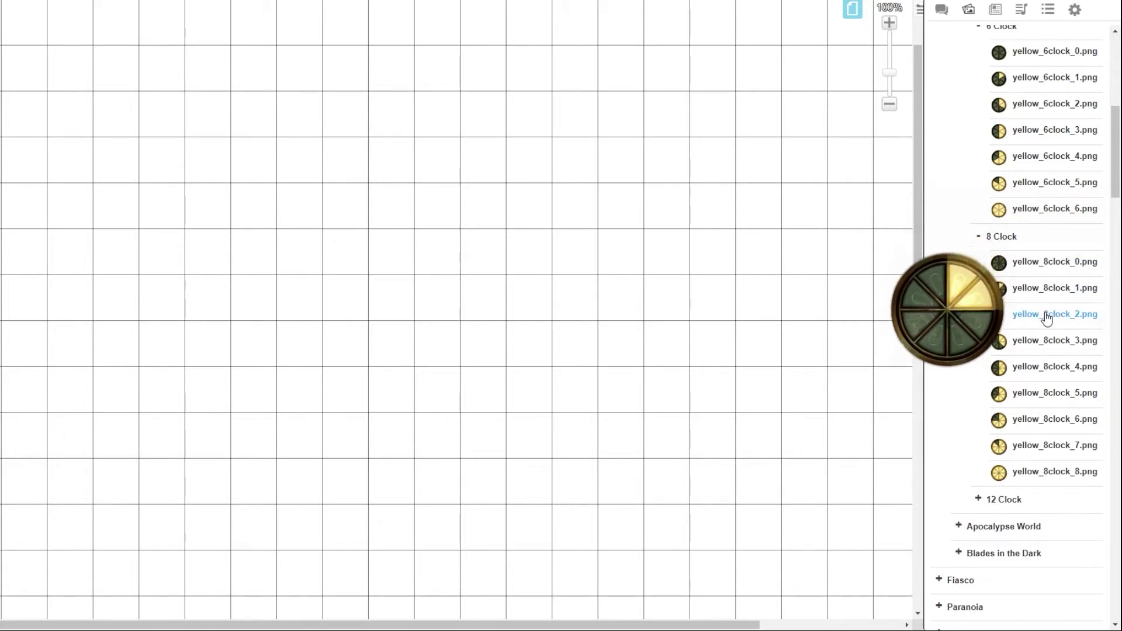
{"action": "scroll", "coordinate": [1029, 292], "scroll_direction": "up", "scroll_amount": 10}
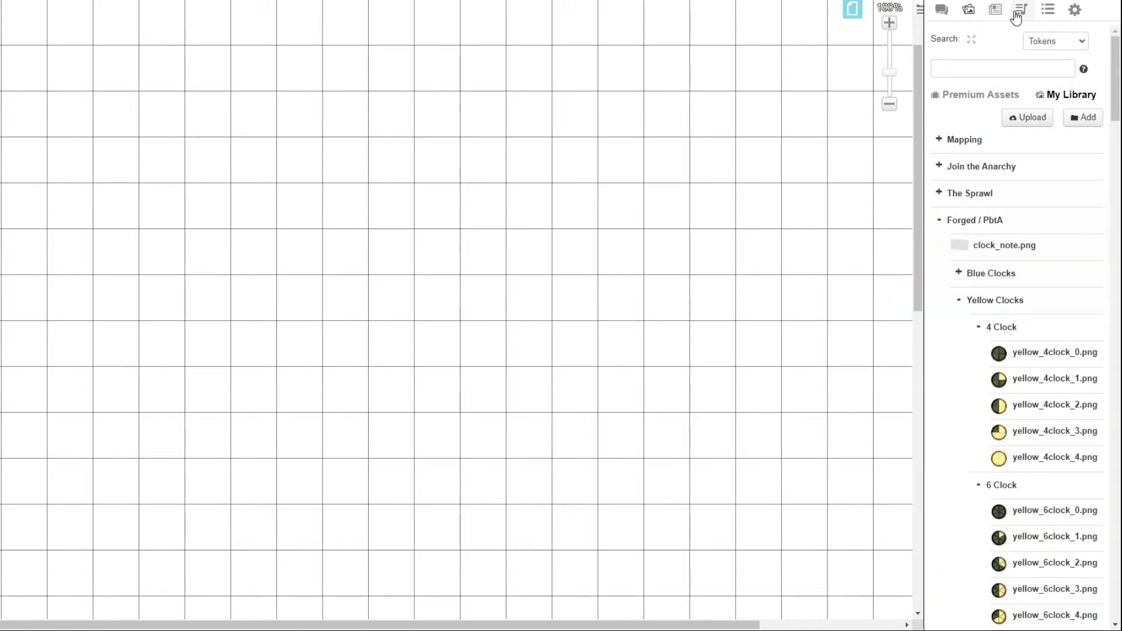
Create a rollable table named Clock and disallow players from rolling on it
{"action": "left_click", "coordinate": [1049, 11]}
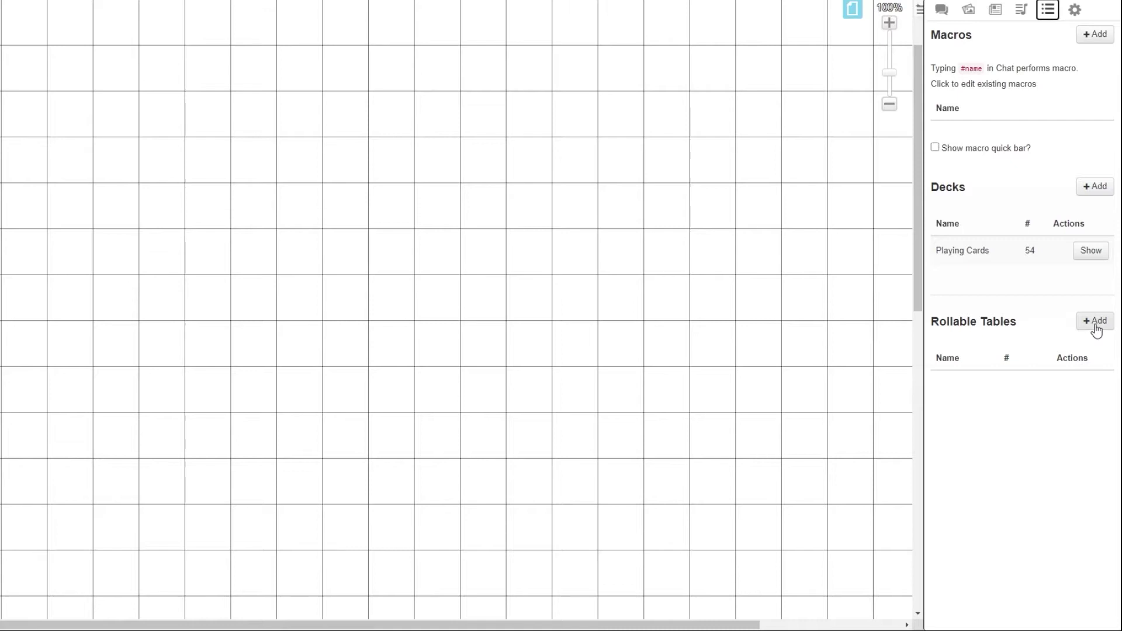
{"action": "left_click", "coordinate": [1095, 322]}
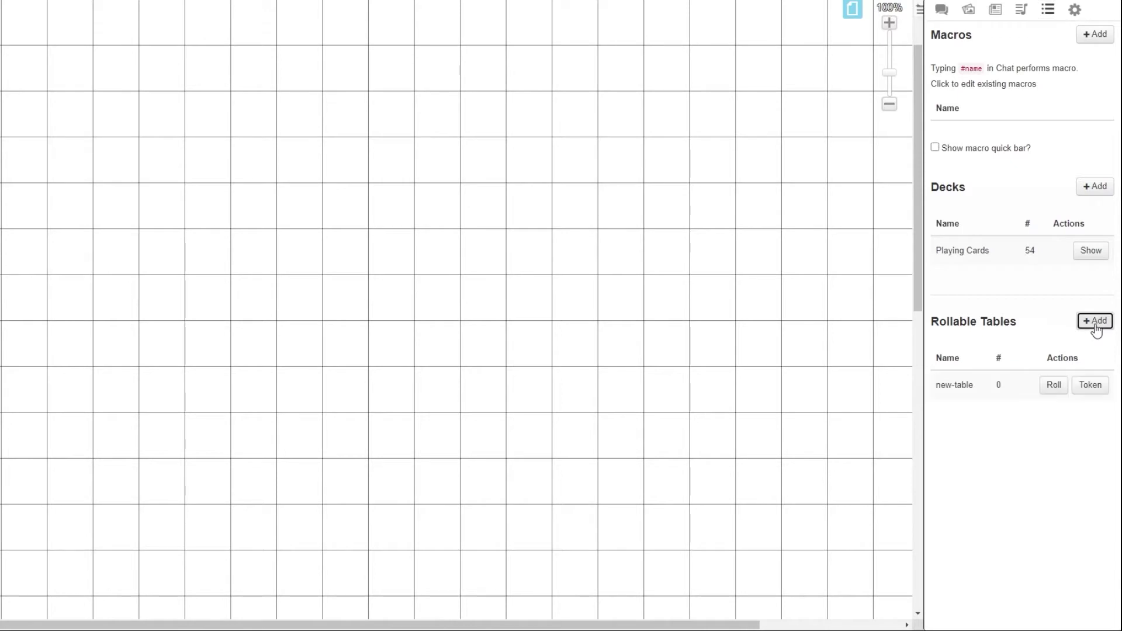
{"action": "left_click", "coordinate": [947, 388]}
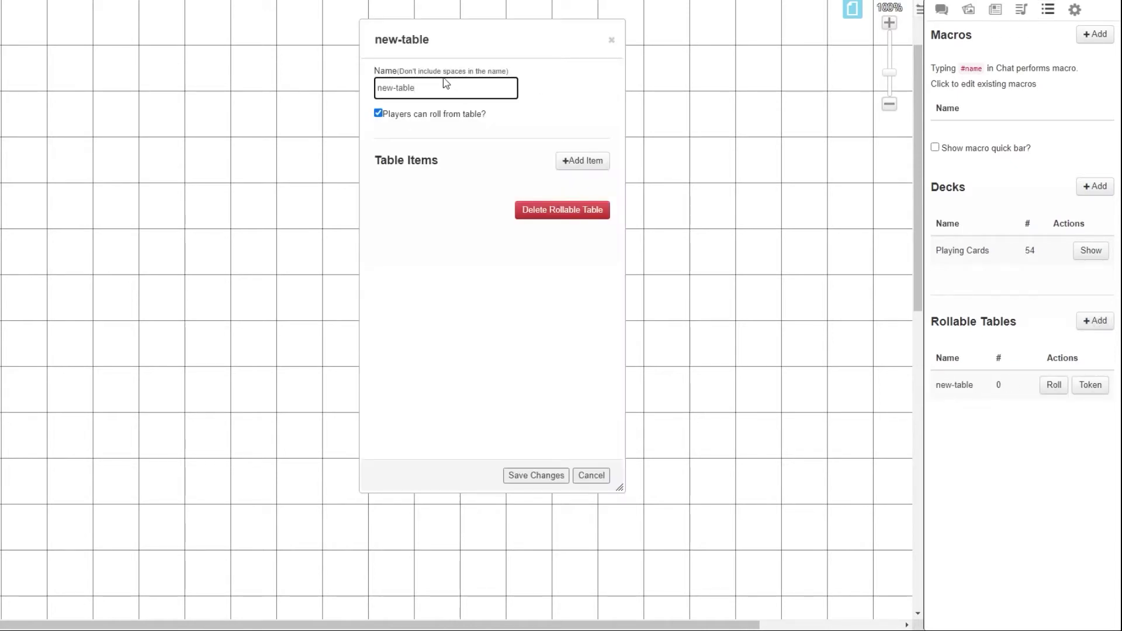
{"action": "left_click_drag", "start_coordinate": [446, 83], "coordinate": [358, 88]}
{"action": "type", "text": "Clock"}
{"action": "left_click", "coordinate": [381, 117]}
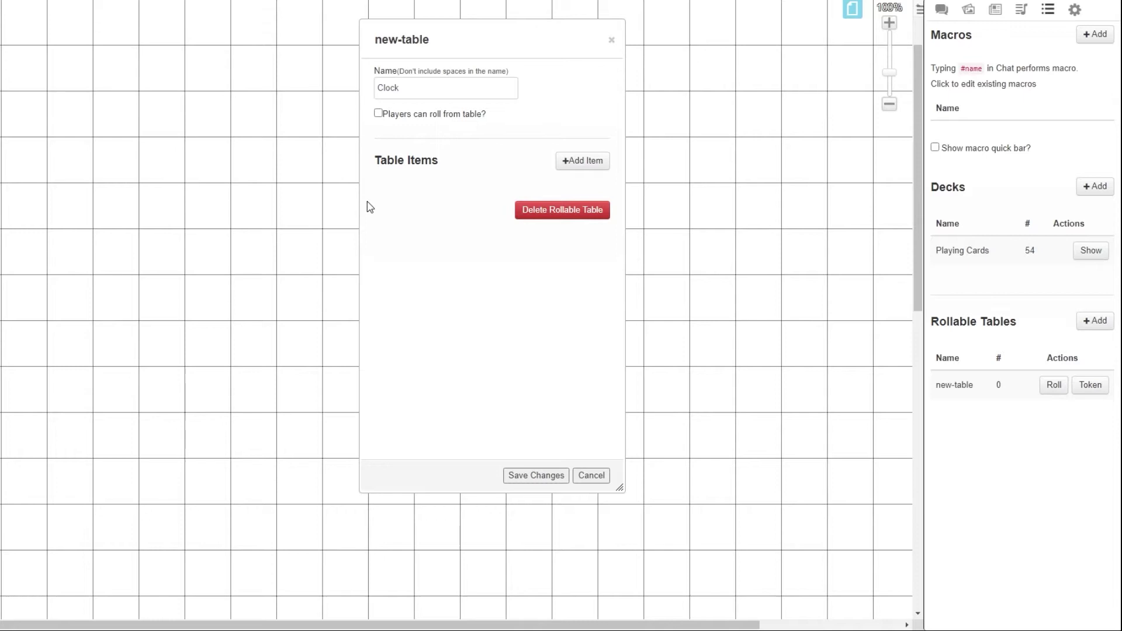
Add a table item named 4-0 with yellow_4clock_0.png from the library as its icon, and save it
{"action": "left_click", "coordinate": [578, 161]}
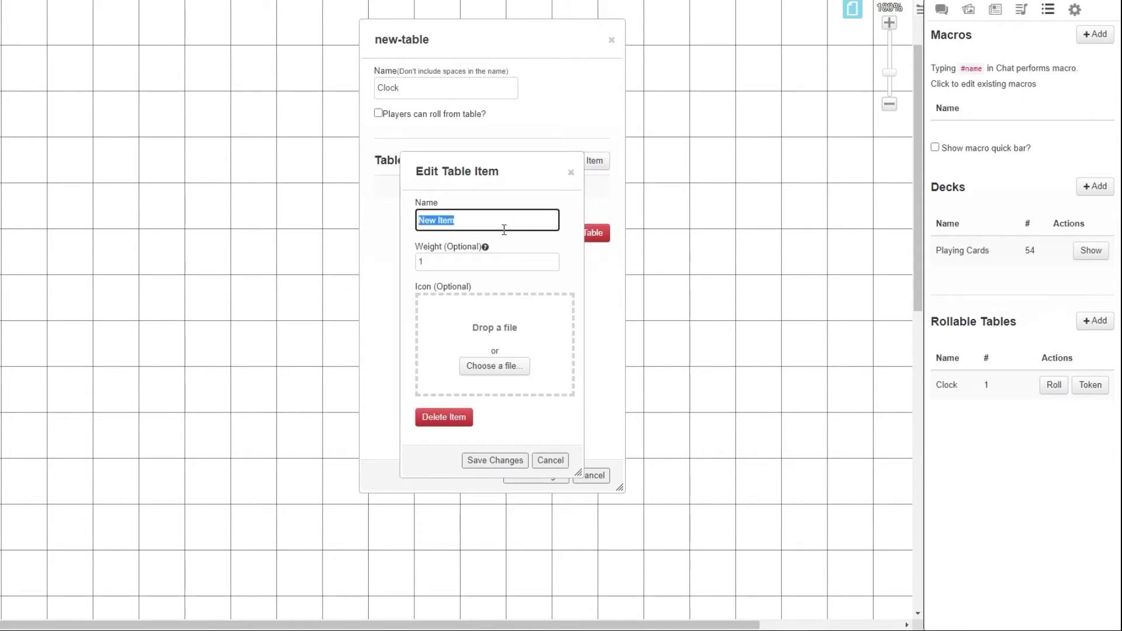
{"action": "type", "text": "4-0"}
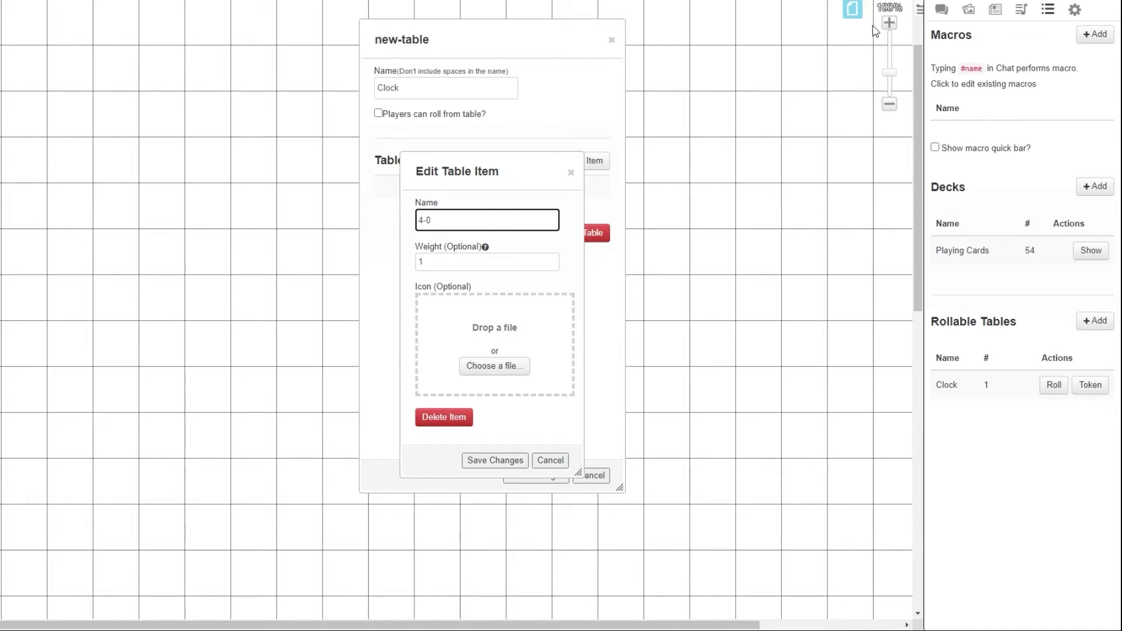
{"action": "left_click", "coordinate": [968, 9]}
{"action": "mouse_move", "coordinate": [1076, 358]}
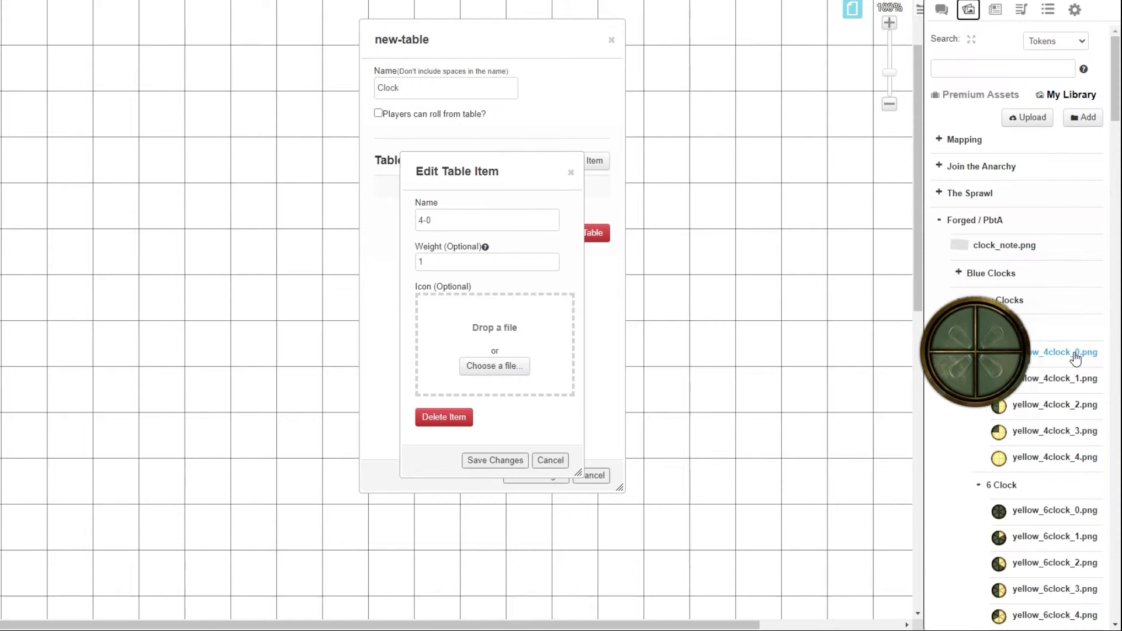
{"action": "left_click_drag", "start_coordinate": [1076, 358], "coordinate": [476, 345]}
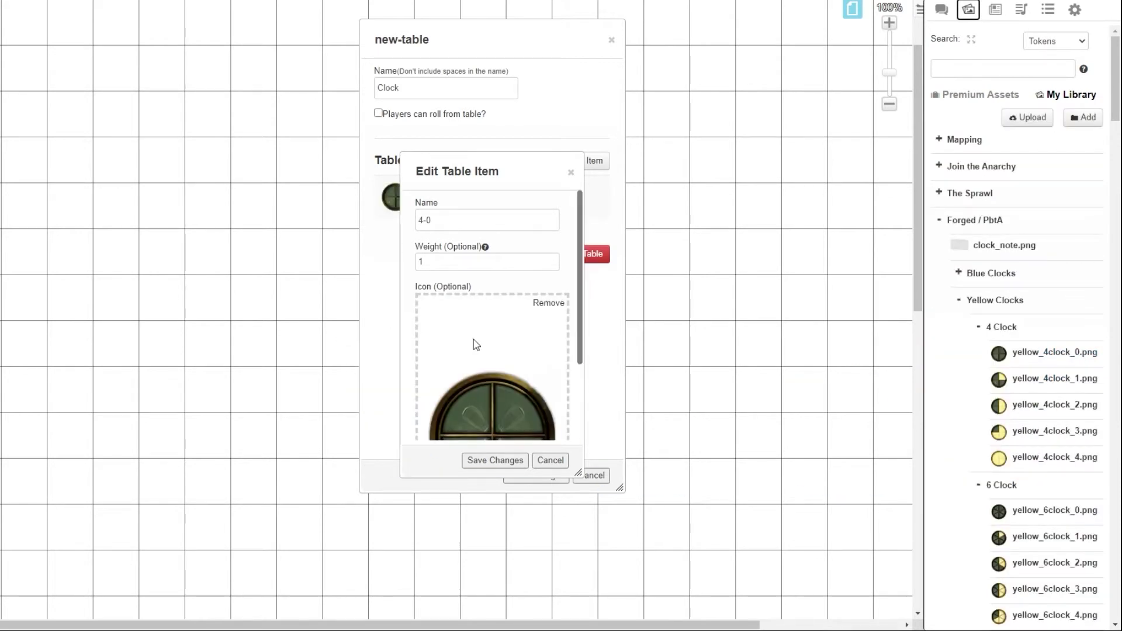
{"action": "left_click", "coordinate": [495, 460]}
Add a table item named 4-1 with yellow_4clock_1.png as its icon, and save it
{"action": "left_click", "coordinate": [598, 162]}
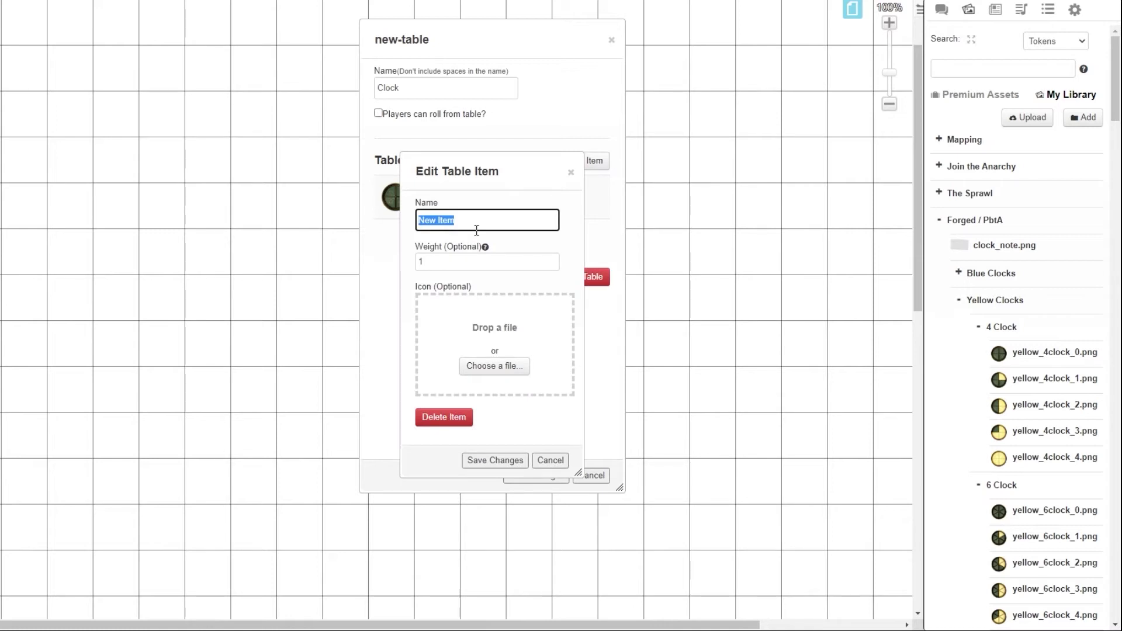
{"action": "left_click_drag", "start_coordinate": [1086, 385], "coordinate": [481, 327]}
{"action": "left_click", "coordinate": [495, 460]}
Add the remaining 4-clock items, all 6-clock items and the 8-clock items up to 8-7, each with its matching yellow clock icon
{"action": "left_click", "coordinate": [596, 161]}
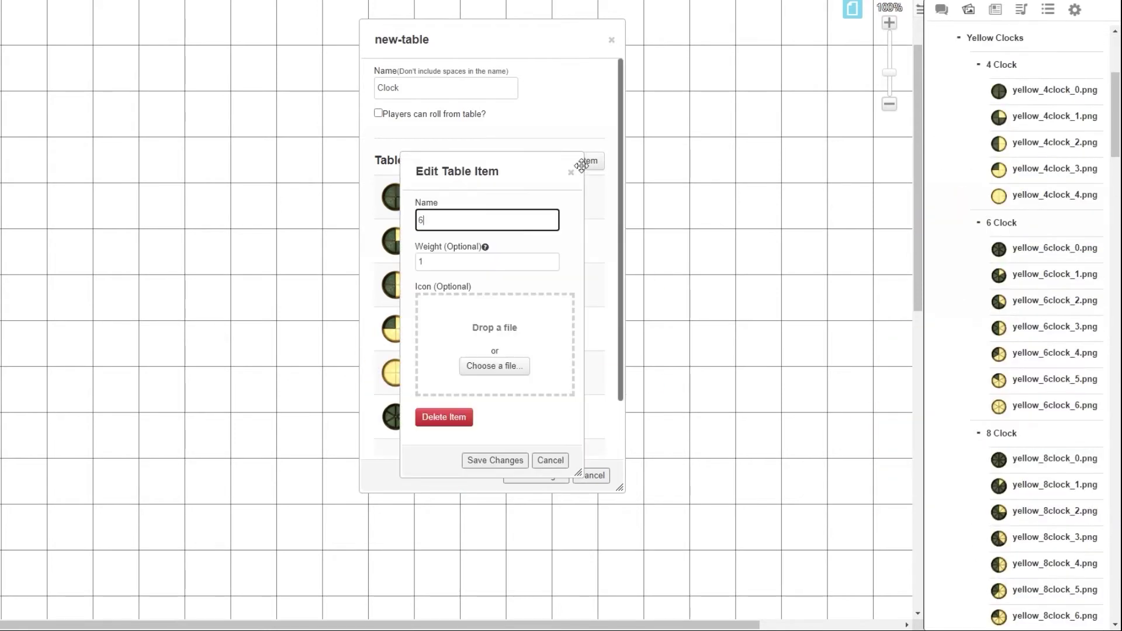
{"action": "left_click", "coordinate": [594, 161]}
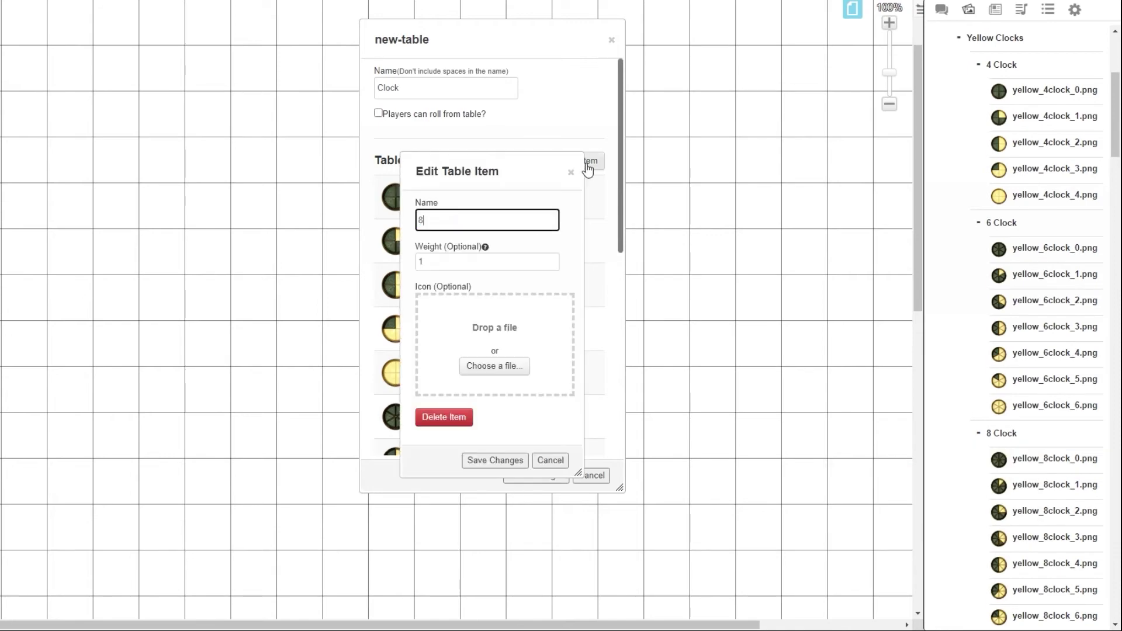
{"action": "left_click", "coordinate": [571, 163]}
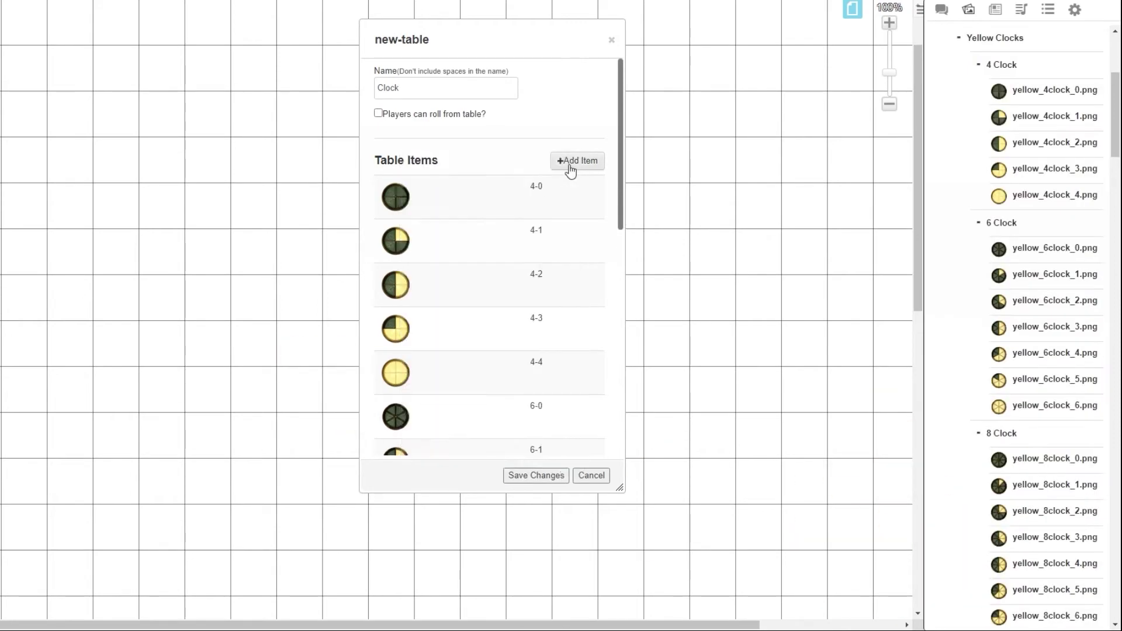
{"action": "type", "text": "8-7"}
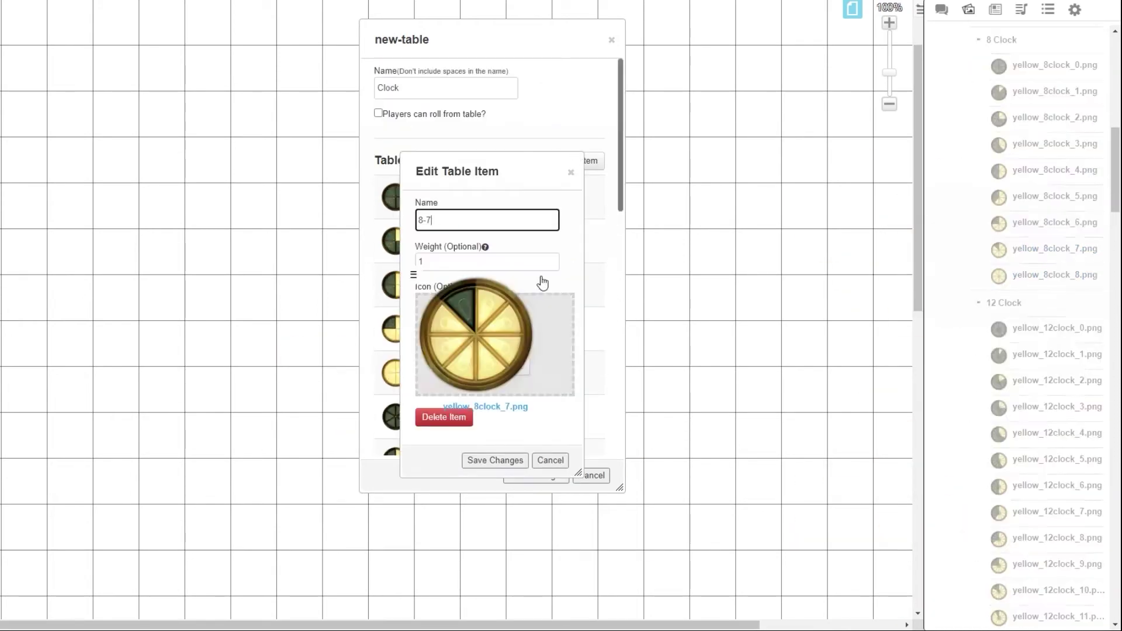
Add table items for every 12-clock stage from 12-0 onward, each with its matching yellow_12clock image as icon
{"action": "type", "text": "12-0"}
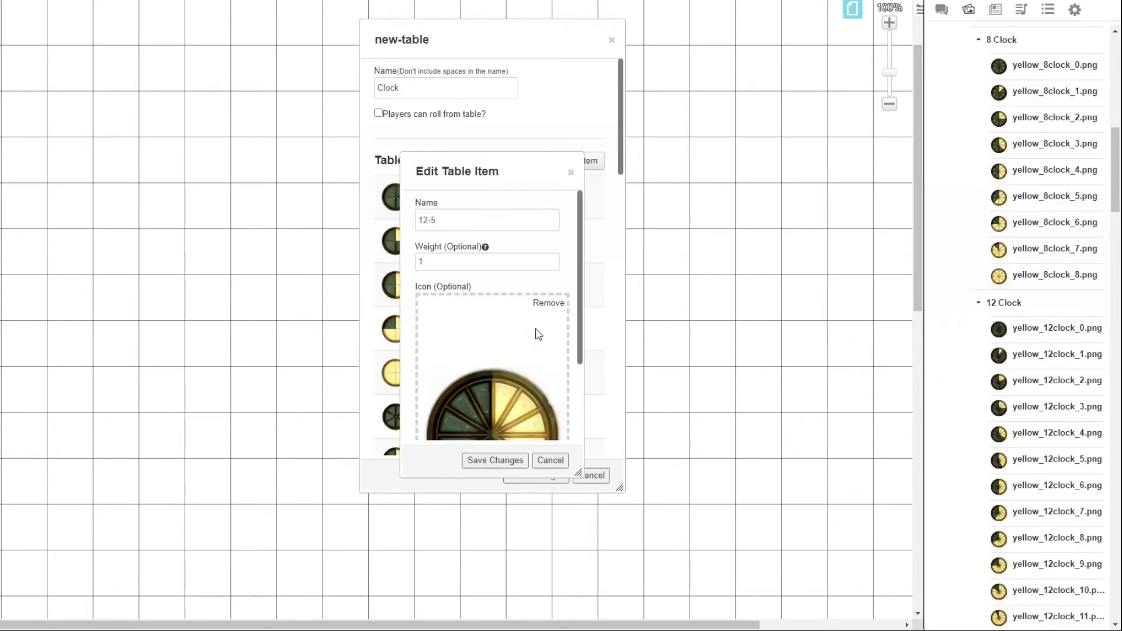
{"action": "type", "text": "12-7"}
{"action": "left_click_drag", "start_coordinate": [998, 512], "coordinate": [433, 342]}
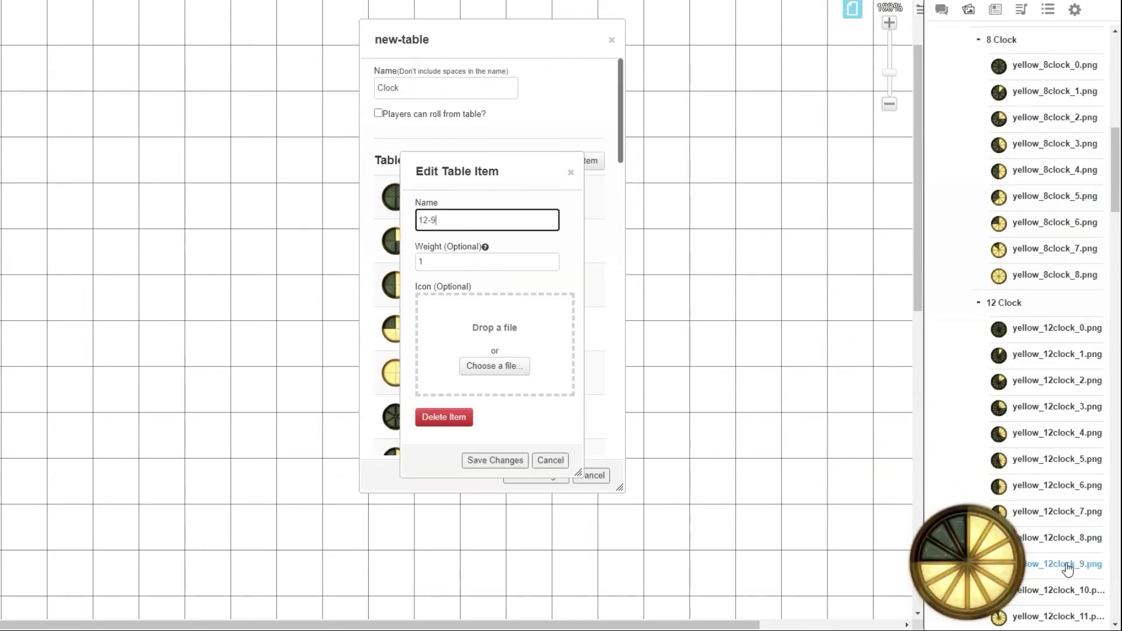
{"action": "left_click_drag", "start_coordinate": [999, 408], "coordinate": [1012, 410]}
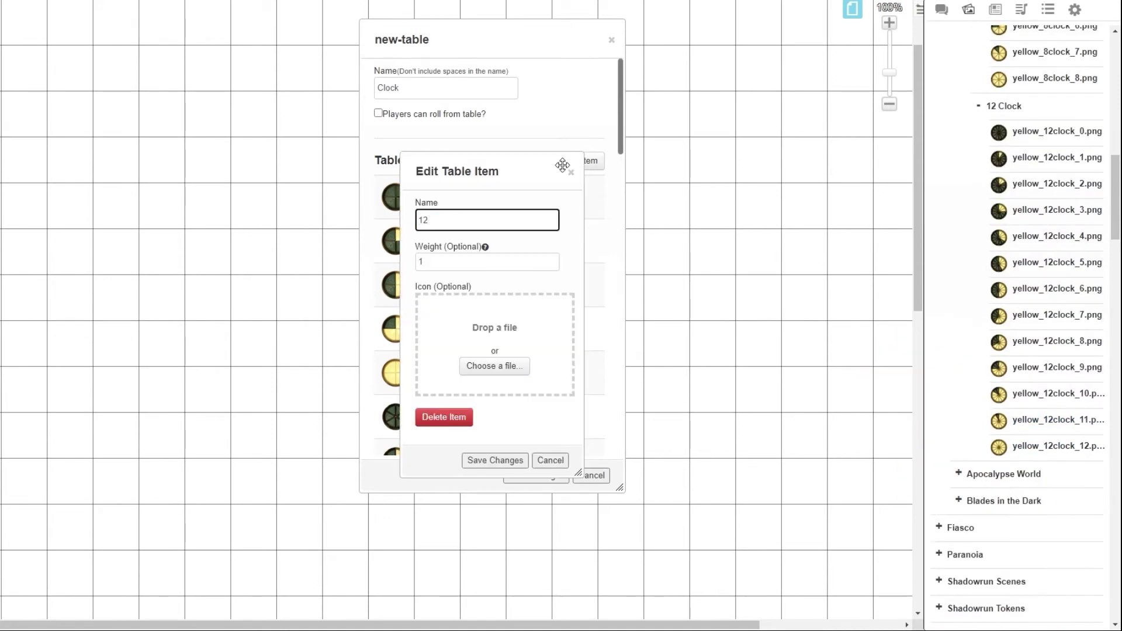
{"action": "left_click", "coordinate": [564, 166]}
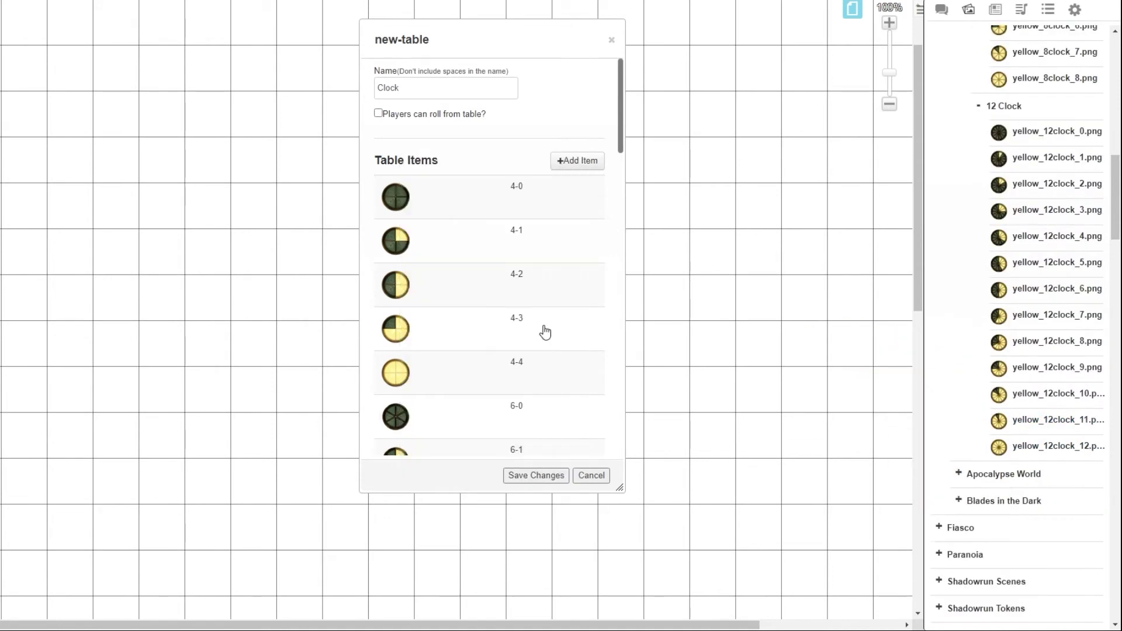
Review the full list of clock items and save the Clock table
{"action": "scroll", "coordinate": [544, 324], "scroll_direction": "down", "scroll_amount": 5}
{"action": "scroll", "coordinate": [545, 318], "scroll_direction": "down", "scroll_amount": 8}
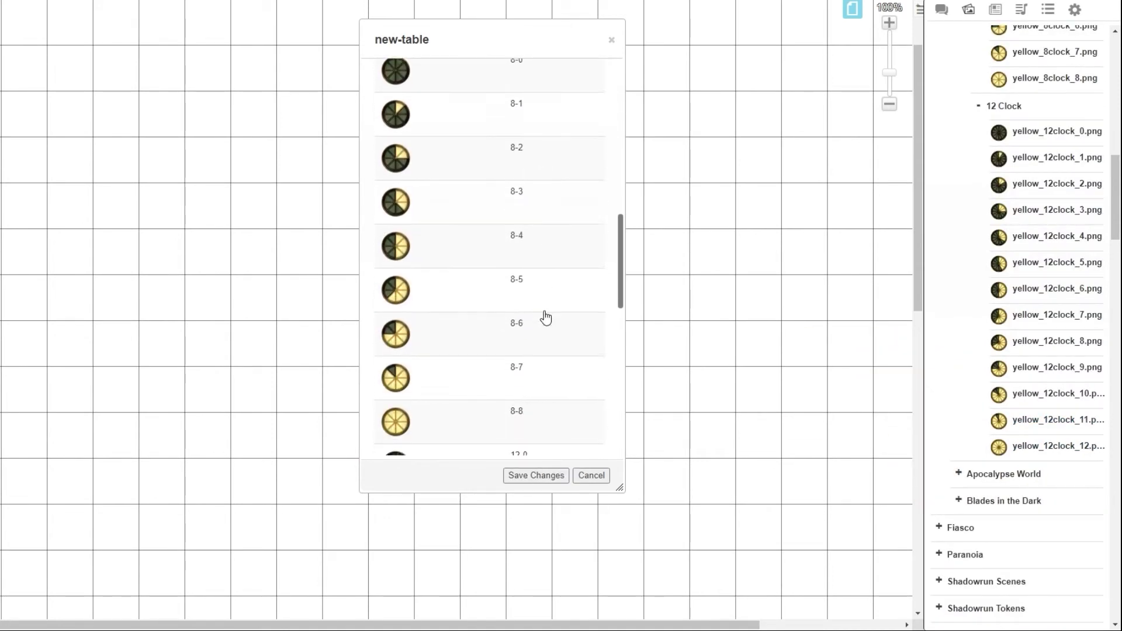
{"action": "scroll", "coordinate": [545, 318], "scroll_direction": "down", "scroll_amount": 7}
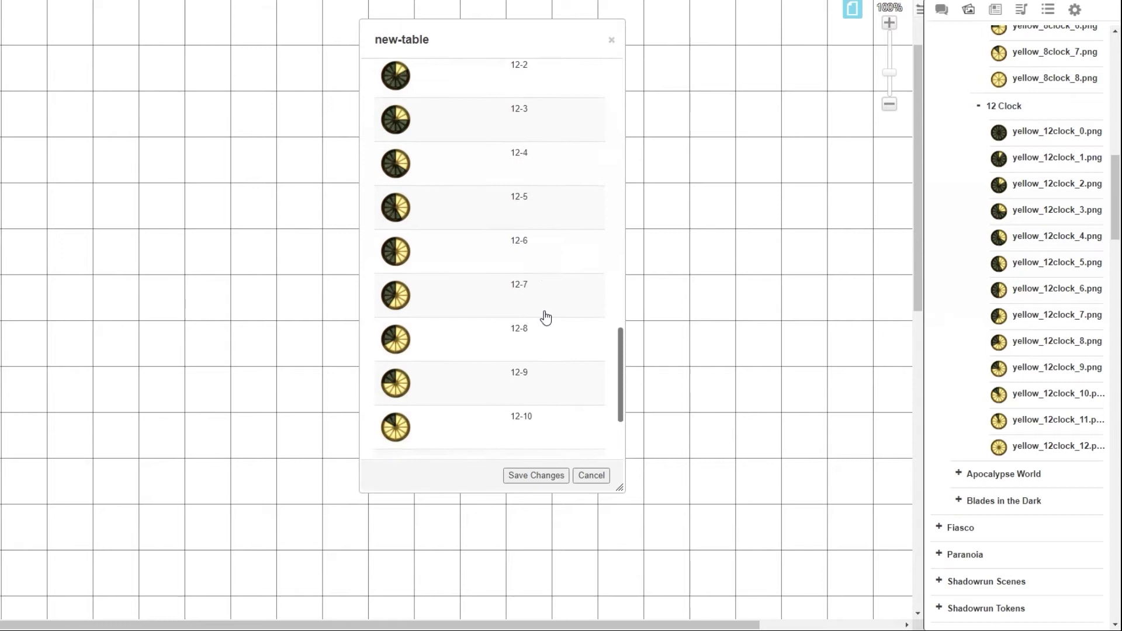
{"action": "left_click", "coordinate": [545, 478]}
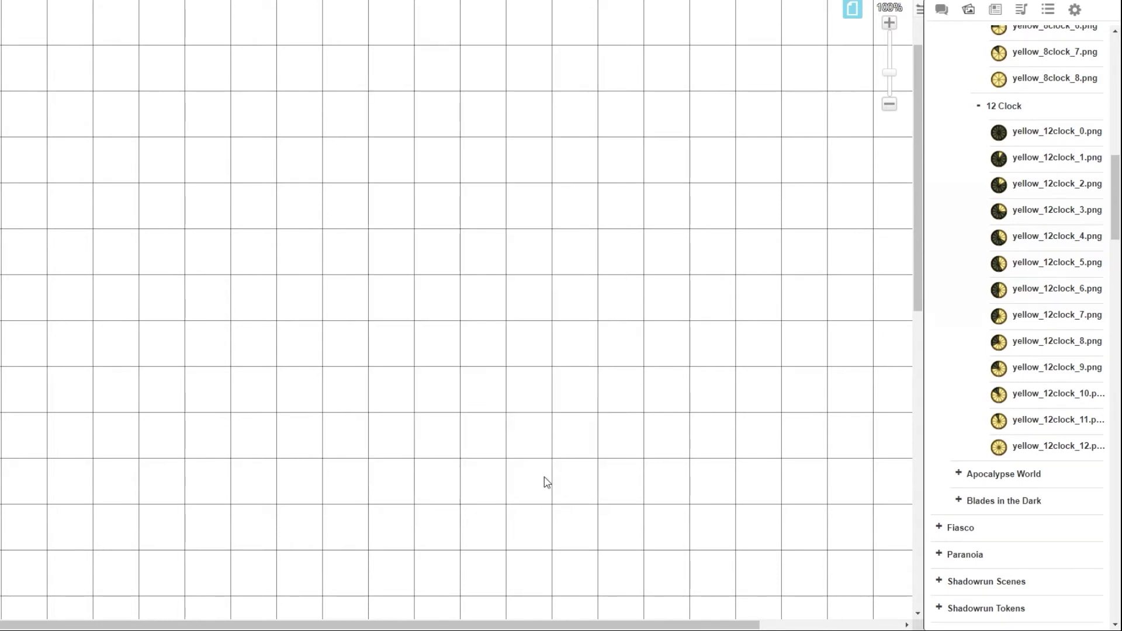
Place a token of the Clock rollable table on the map and select it
{"action": "left_click", "coordinate": [1048, 10]}
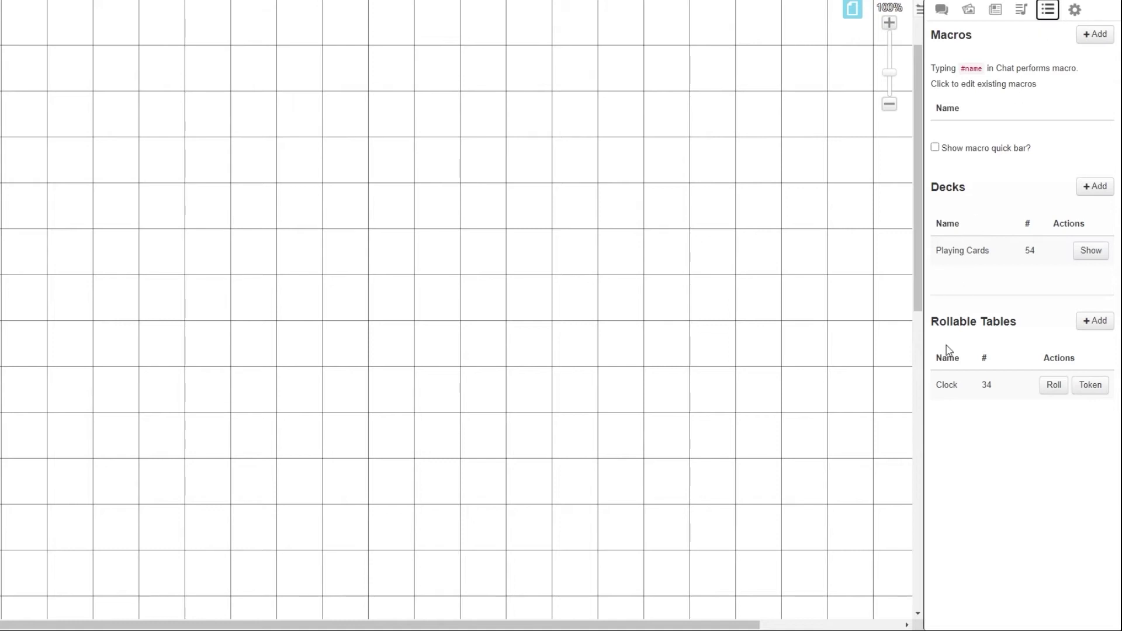
{"action": "left_click", "coordinate": [1091, 385]}
{"action": "left_click", "coordinate": [391, 343]}
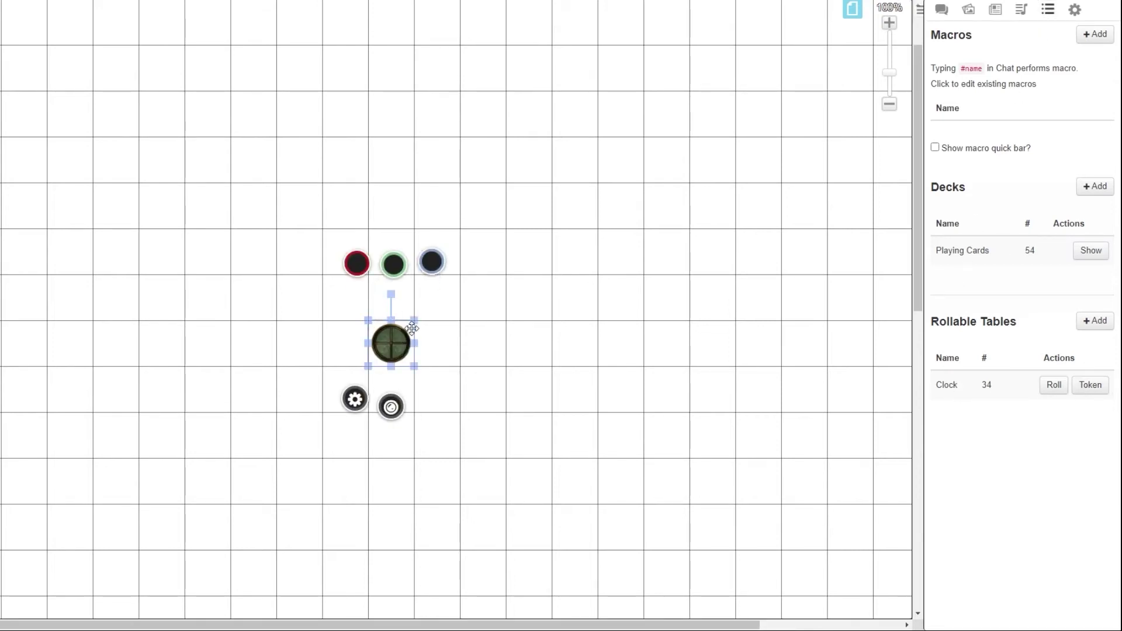
Enlarge the clock token to two by two grid squares and set its side to the 8-segment clock with five filled segments
{"action": "left_click_drag", "start_coordinate": [415, 318], "coordinate": [459, 275]}
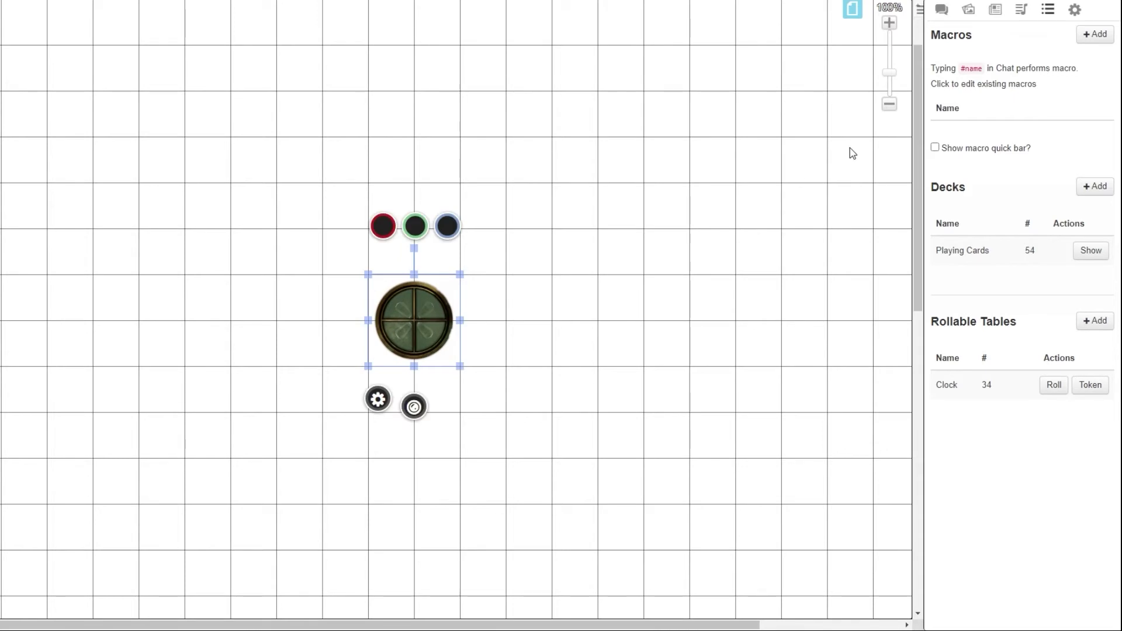
{"action": "right_click", "coordinate": [418, 339]}
{"action": "mouse_move", "coordinate": [444, 339]}
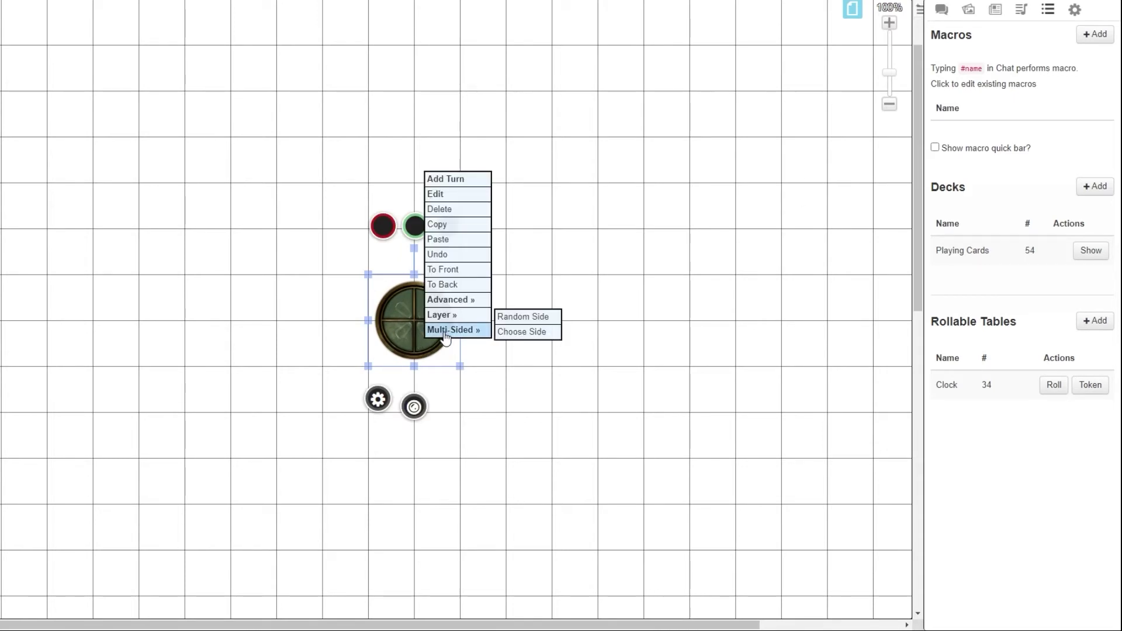
{"action": "left_click", "coordinate": [532, 332]}
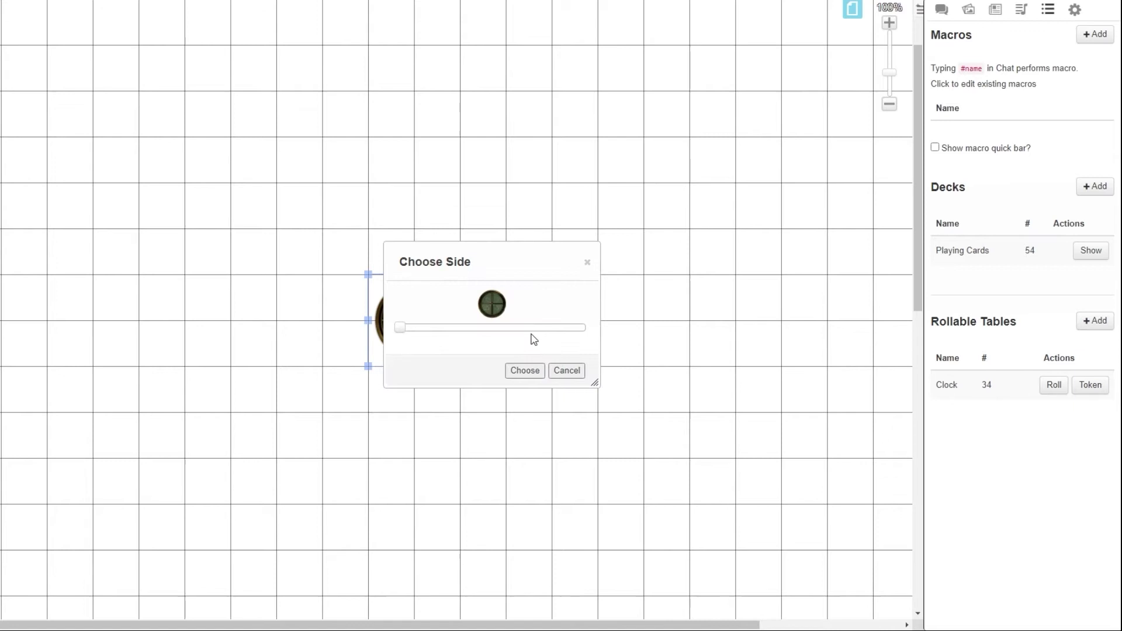
{"action": "left_click_drag", "start_coordinate": [400, 327], "coordinate": [496, 331]}
{"action": "left_click", "coordinate": [525, 370]}
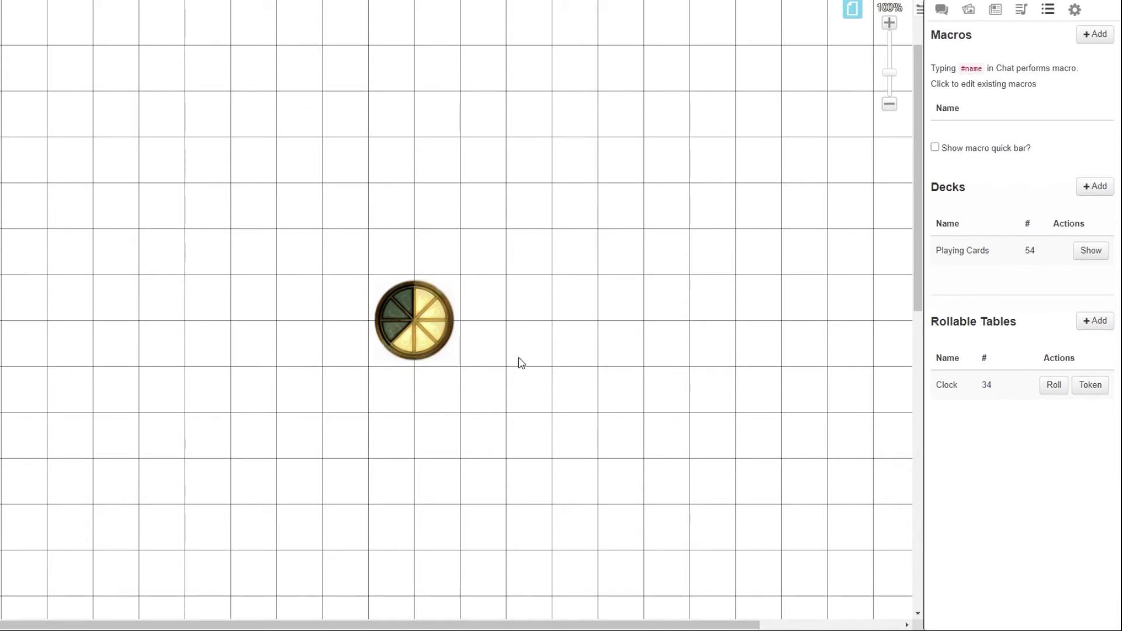
Set the multi-sided clock token to the empty 4-segment clock side
{"action": "left_click", "coordinate": [411, 321]}
{"action": "right_click", "coordinate": [411, 322]}
{"action": "mouse_move", "coordinate": [447, 311]}
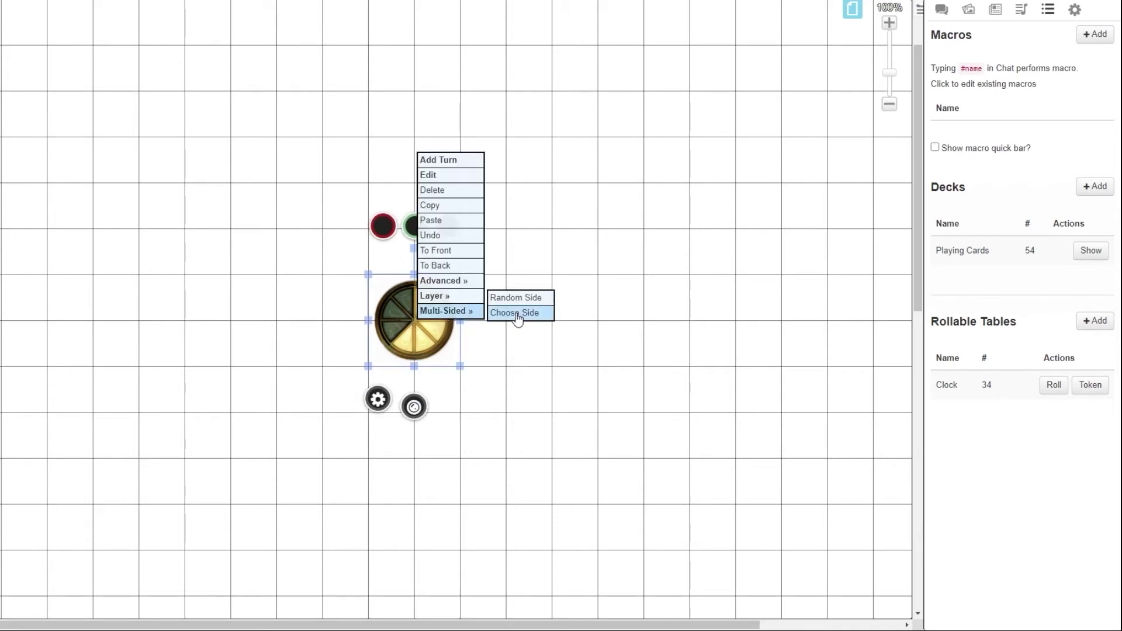
{"action": "left_click", "coordinate": [517, 314]}
{"action": "left_click_drag", "start_coordinate": [496, 329], "coordinate": [394, 329]}
{"action": "left_click", "coordinate": [524, 370]}
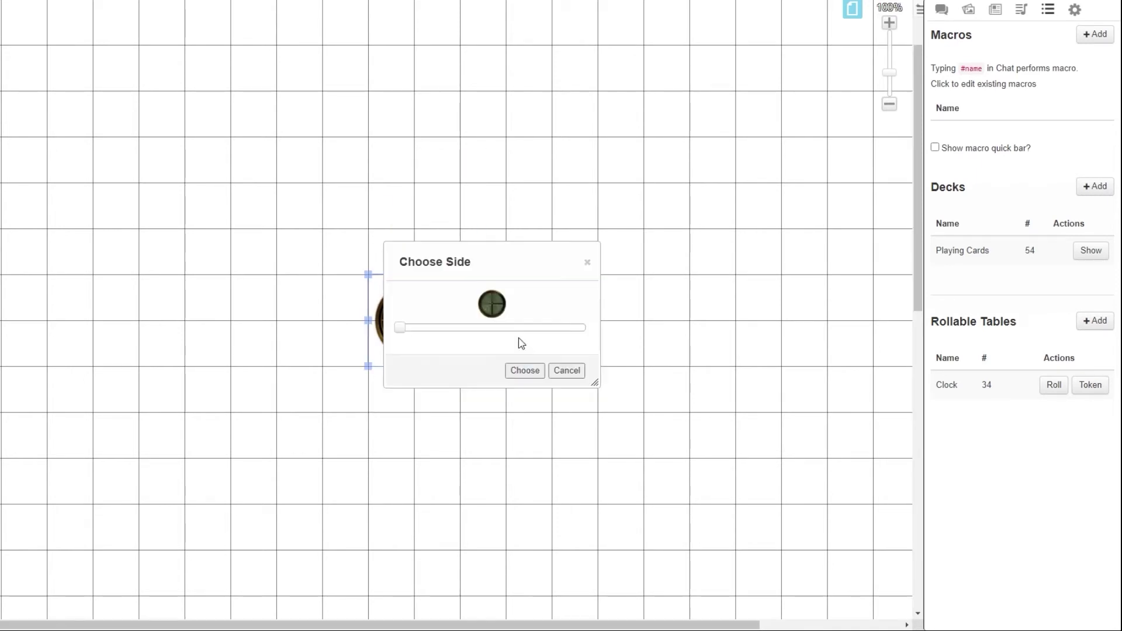
Step the token through the 6-, 8- and 12-segment clock sides, finishing on the 12-segment clock with five filled segments
{"action": "left_click_drag", "start_coordinate": [399, 328], "coordinate": [426, 328]}
{"action": "left_click", "coordinate": [526, 370]}
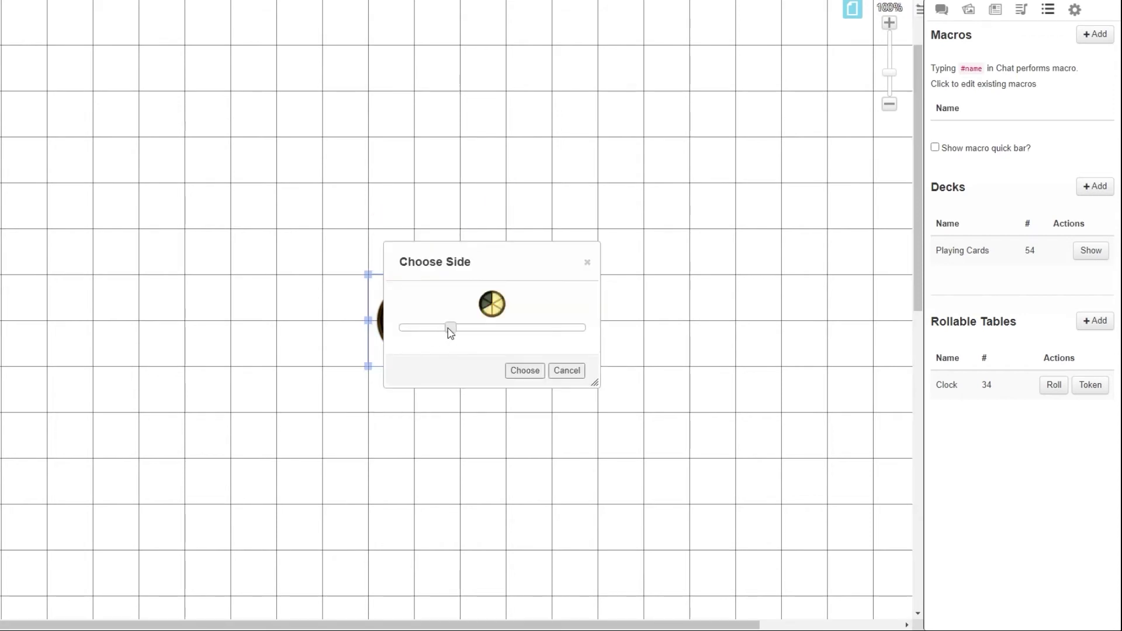
{"action": "left_click_drag", "start_coordinate": [451, 328], "coordinate": [467, 328]}
{"action": "left_click", "coordinate": [518, 369]}
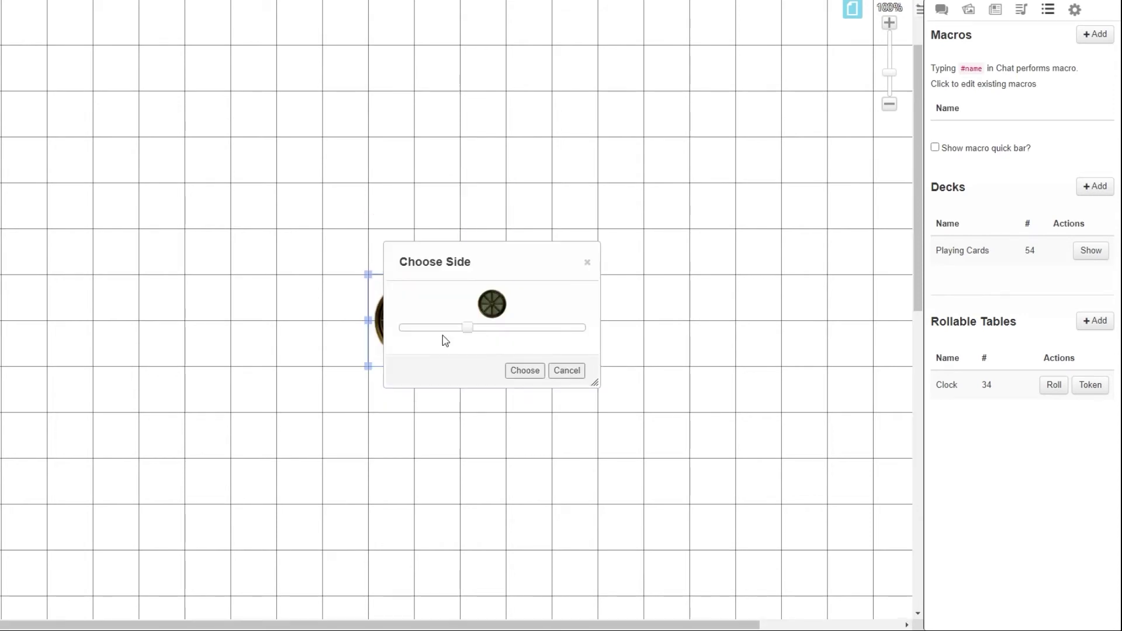
{"action": "left_click_drag", "start_coordinate": [466, 328], "coordinate": [519, 328]}
{"action": "left_click", "coordinate": [524, 370]}
{"action": "left_click_drag", "start_coordinate": [518, 328], "coordinate": [537, 329]}
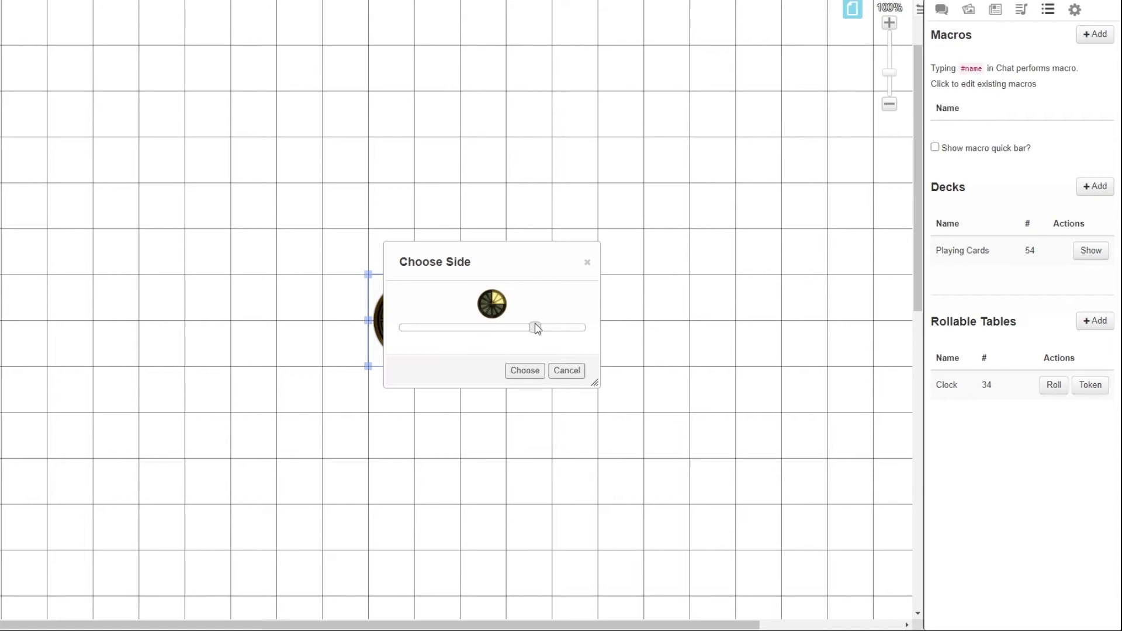
{"action": "left_click", "coordinate": [537, 370]}
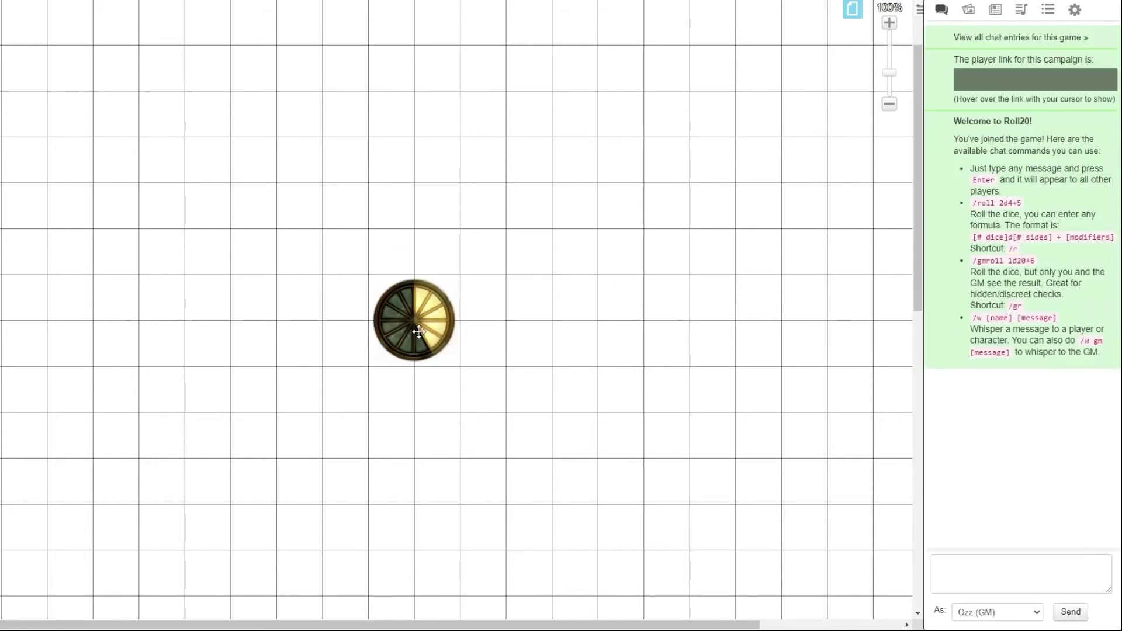
Name the clock token "Impending Doom", show its nameplate, let all players see the name, and save the token
{"action": "right_click", "coordinate": [418, 331]}
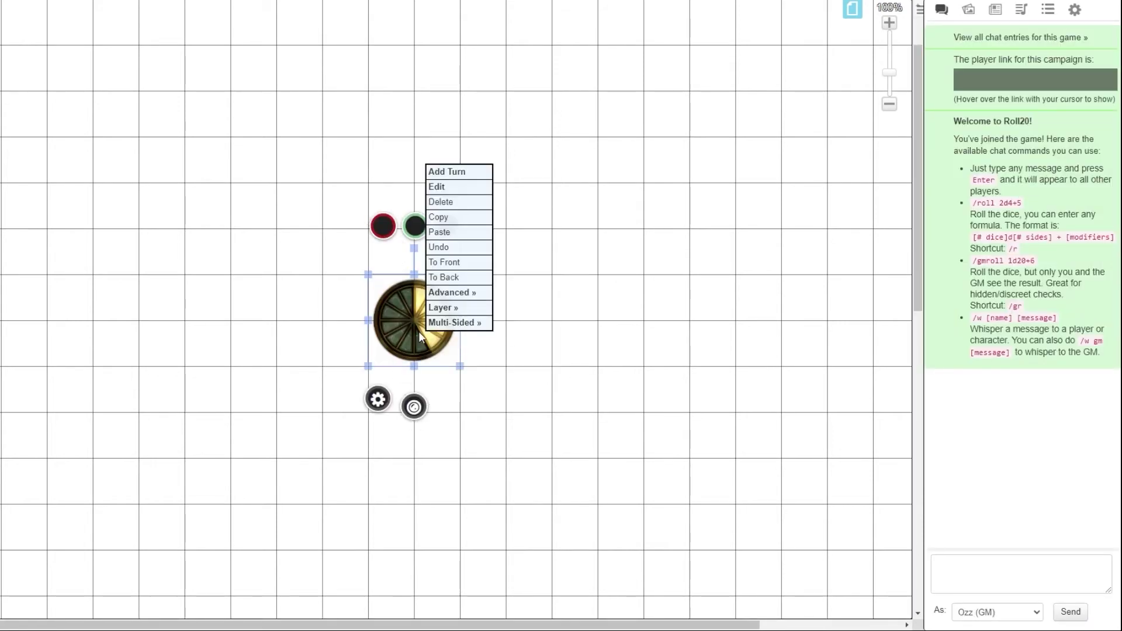
{"action": "left_click", "coordinate": [378, 400]}
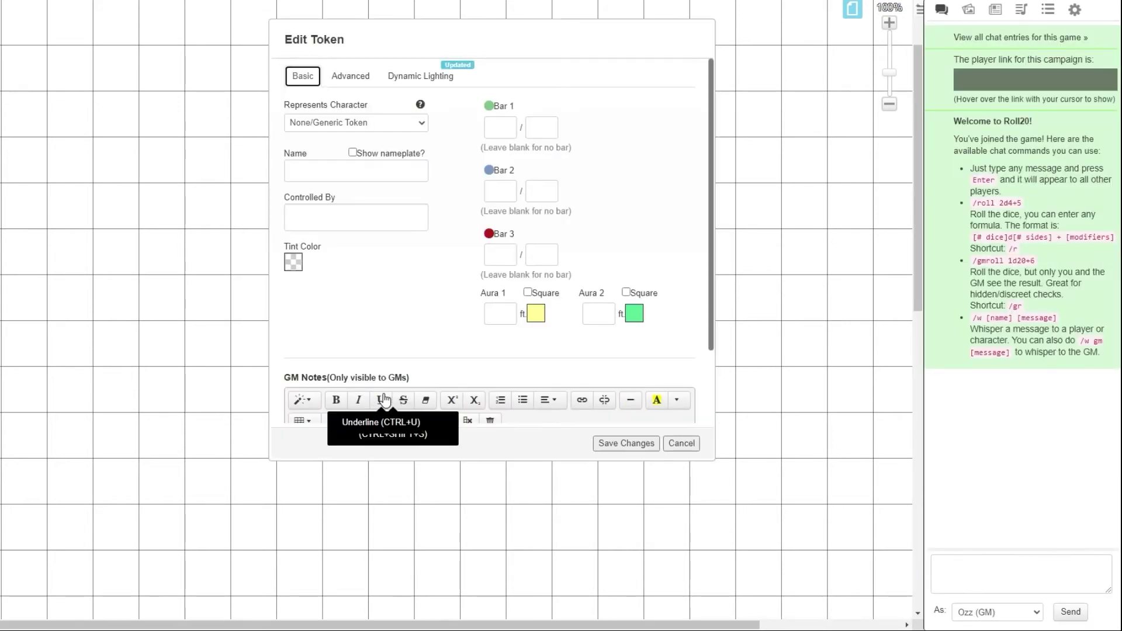
{"action": "left_click", "coordinate": [353, 152]}
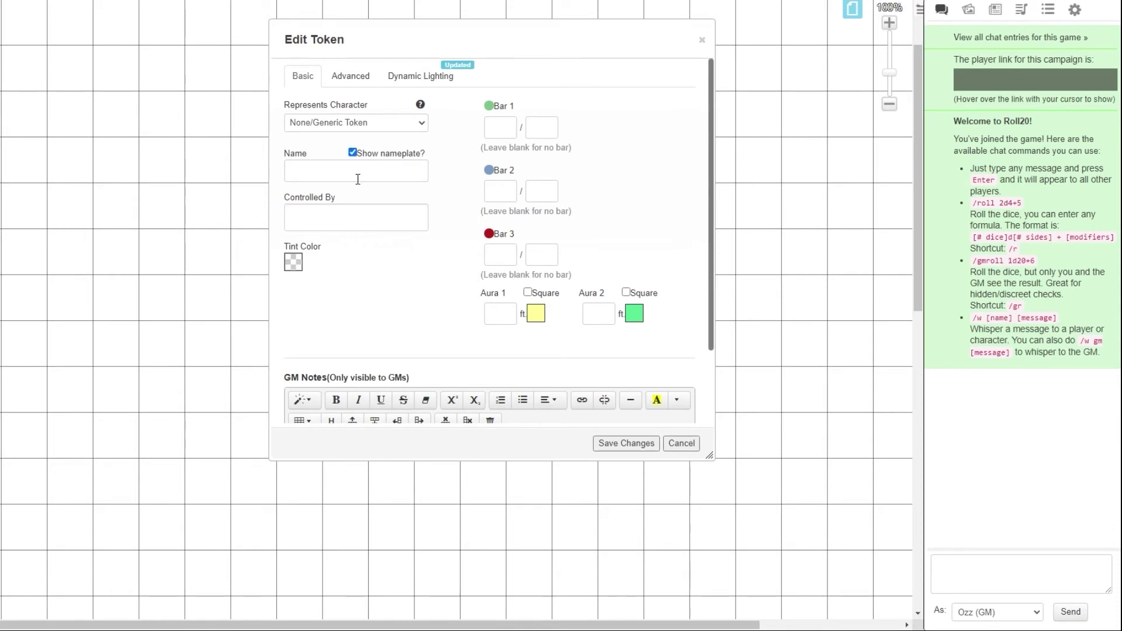
{"action": "left_click", "coordinate": [363, 77]}
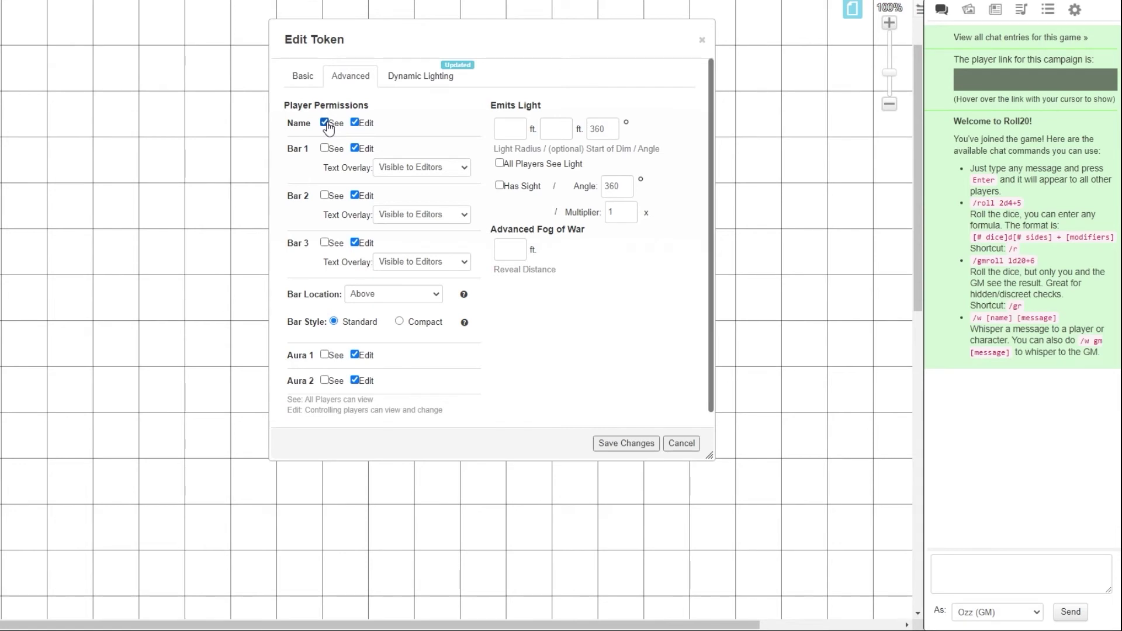
{"action": "left_click", "coordinate": [298, 75]}
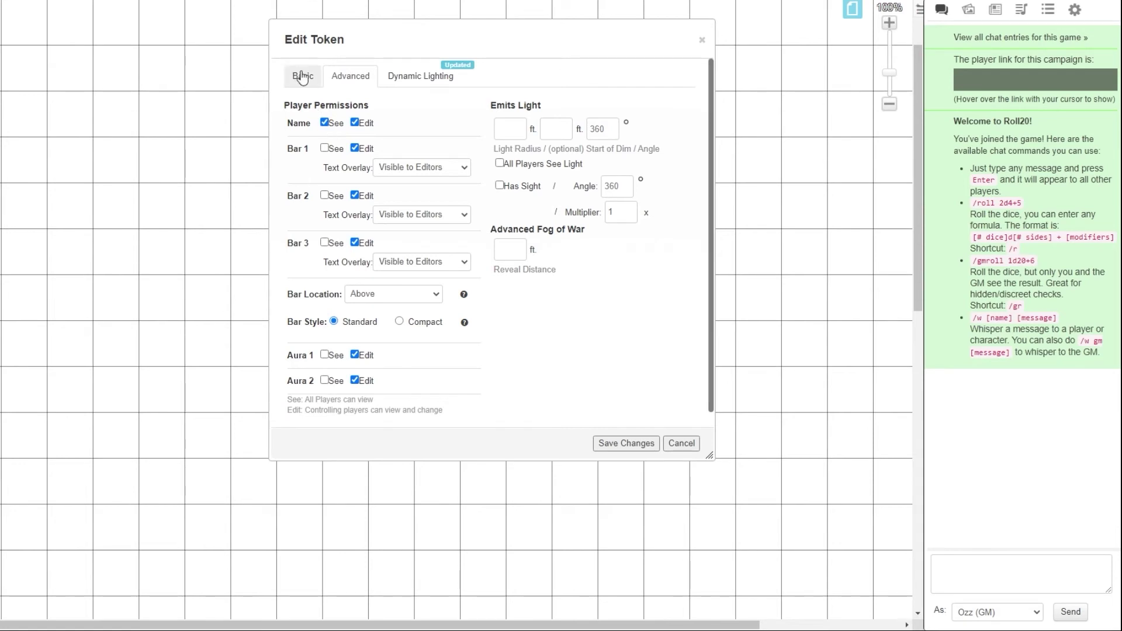
{"action": "left_click", "coordinate": [359, 170]}
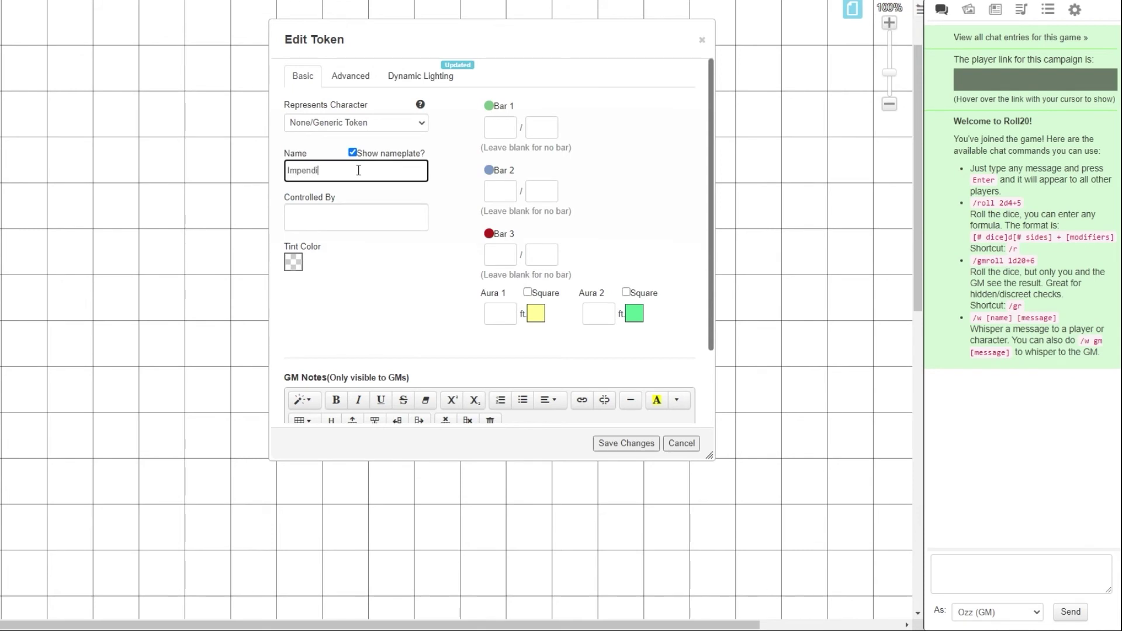
{"action": "left_click", "coordinate": [621, 450]}
Place clock_note.png from the Forged / PbtA library folder on the map, extending out from behind the clock token
{"action": "left_click", "coordinate": [967, 11]}
{"action": "left_click", "coordinate": [970, 220]}
{"action": "mouse_move", "coordinate": [963, 250]}
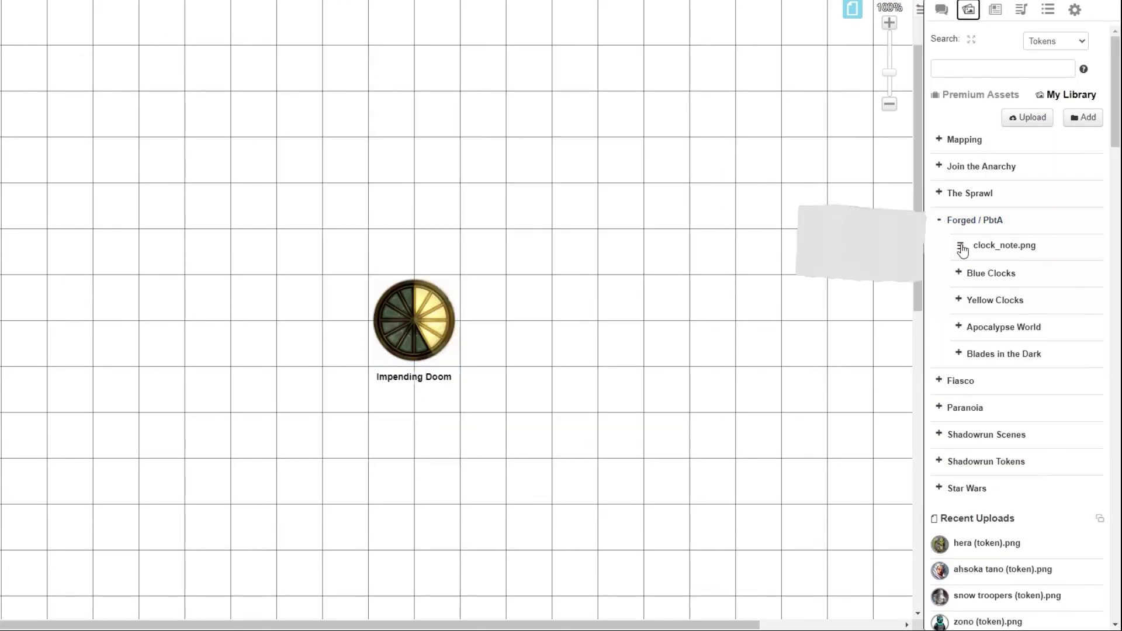
{"action": "left_click_drag", "start_coordinate": [963, 250], "coordinate": [521, 321]}
{"action": "right_click", "coordinate": [491, 308]}
{"action": "left_click", "coordinate": [661, 251]}
Write "Impending Doom" as text on the note, with "Doom" on a second line
{"action": "type", "text": "Imp"}
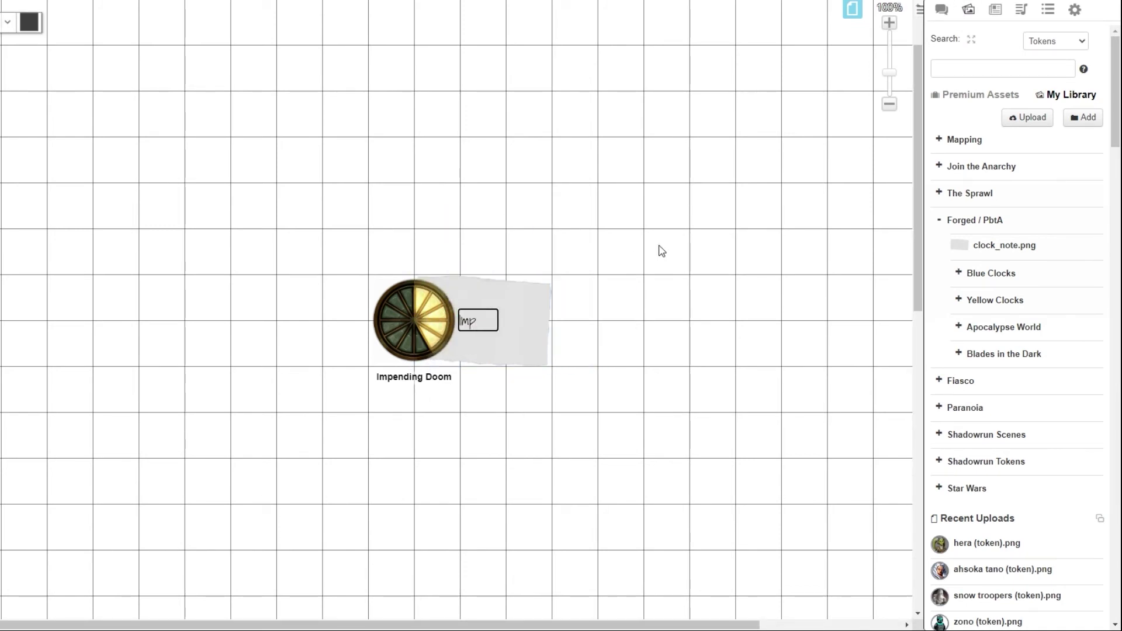
{"action": "type", "text": "ending Doom"}
{"action": "left_click", "coordinate": [124, 73]}
{"action": "double_click", "coordinate": [536, 318]}
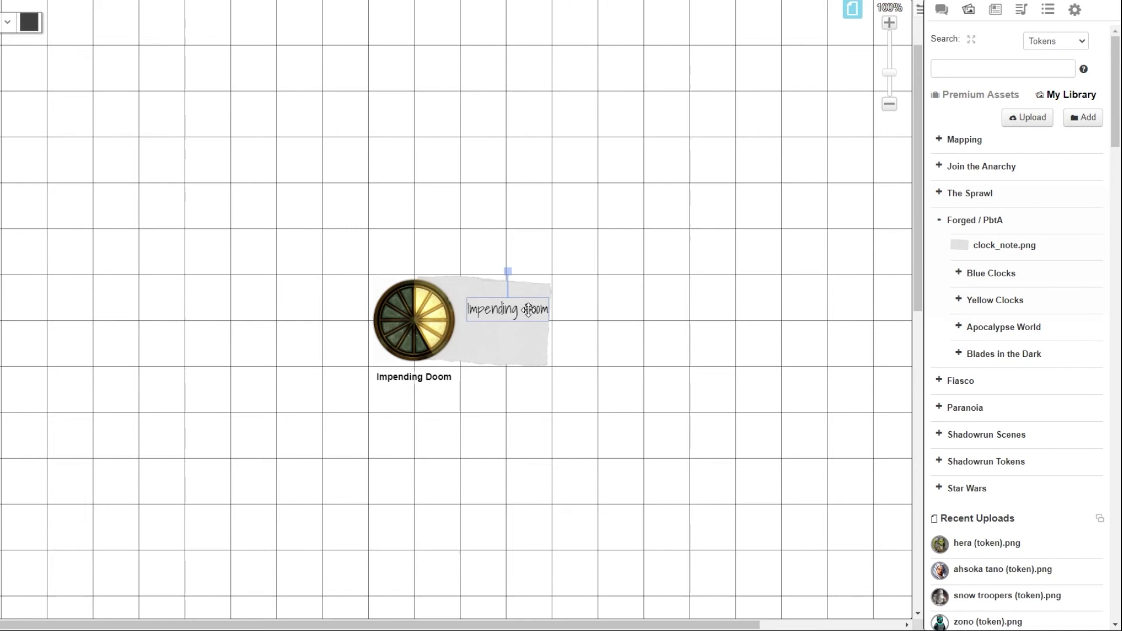
{"action": "key", "text": "Return"}
{"action": "left_click", "coordinate": [707, 308]}
Change the Start page's settings to a black background with no visible grid lines
{"action": "left_click", "coordinate": [852, 9]}
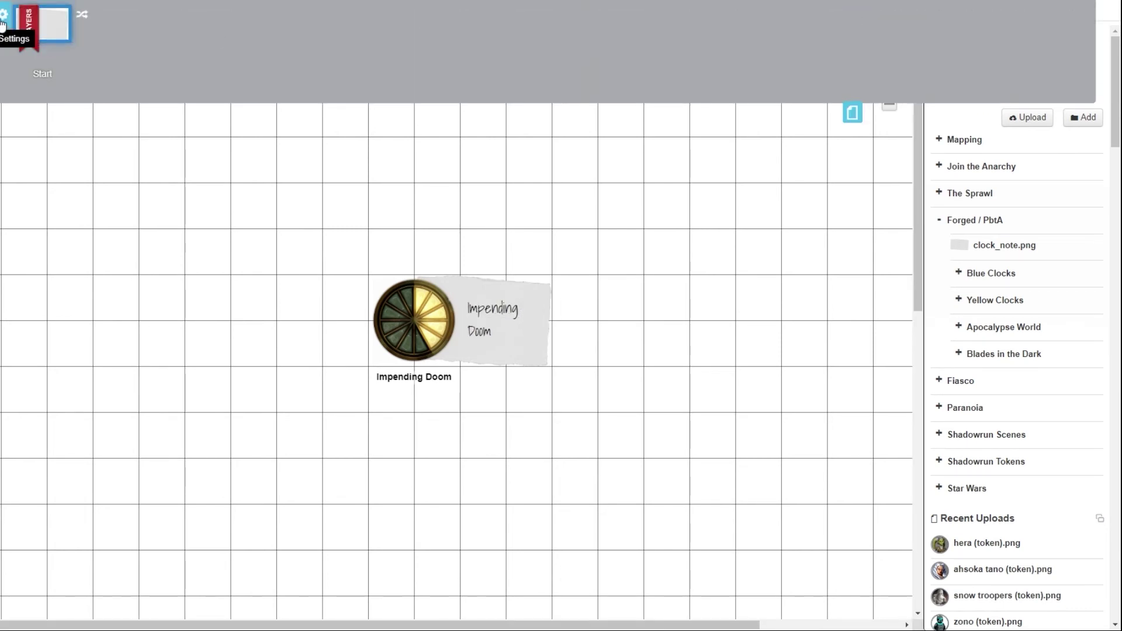
{"action": "left_click", "coordinate": [23, 34]}
{"action": "left_click", "coordinate": [471, 190]}
{"action": "left_click", "coordinate": [416, 206]}
{"action": "left_click", "coordinate": [515, 362]}
{"action": "left_click", "coordinate": [526, 498]}
{"action": "left_click", "coordinate": [542, 475]}
{"action": "left_click", "coordinate": [852, 113]}
Place apocalypse world logo.png from the Apocalypse World library folder above the clock and enlarge it to a wide title
{"action": "left_click", "coordinate": [1003, 327]}
{"action": "left_click_drag", "start_coordinate": [1046, 351], "coordinate": [466, 143]}
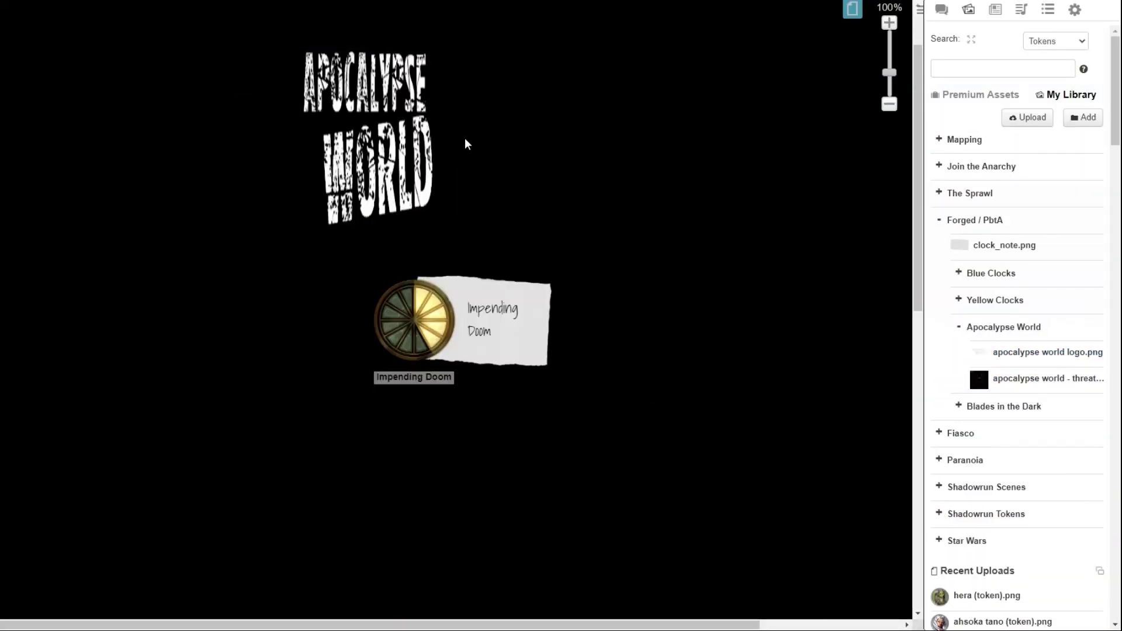
{"action": "left_click_drag", "start_coordinate": [811, 230], "coordinate": [692, 338]}
{"action": "left_click", "coordinate": [690, 334]}
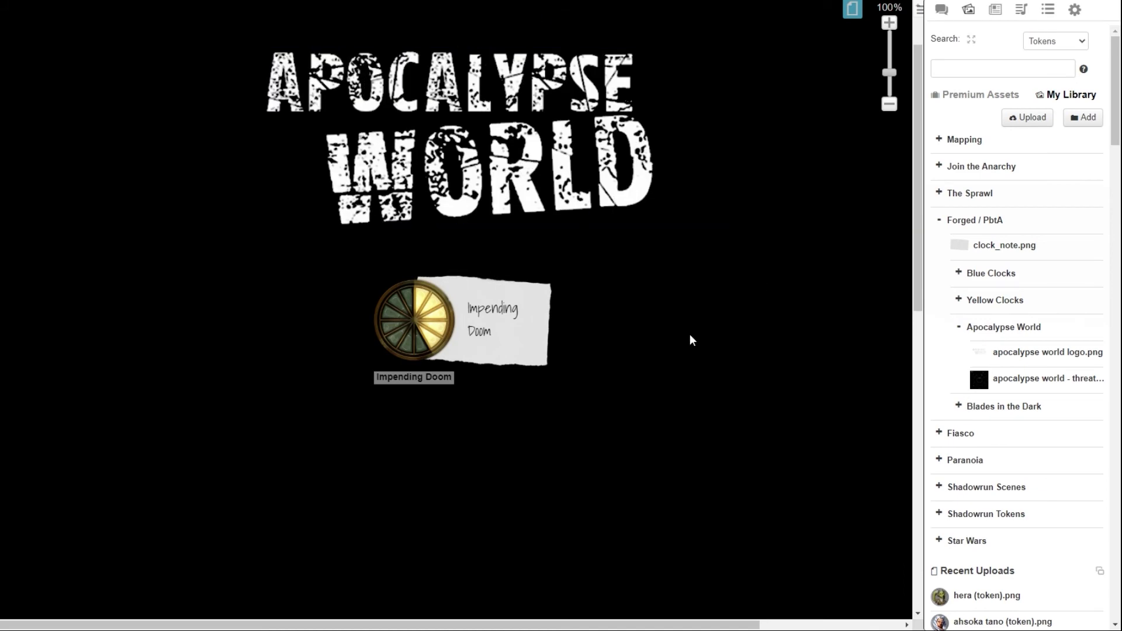